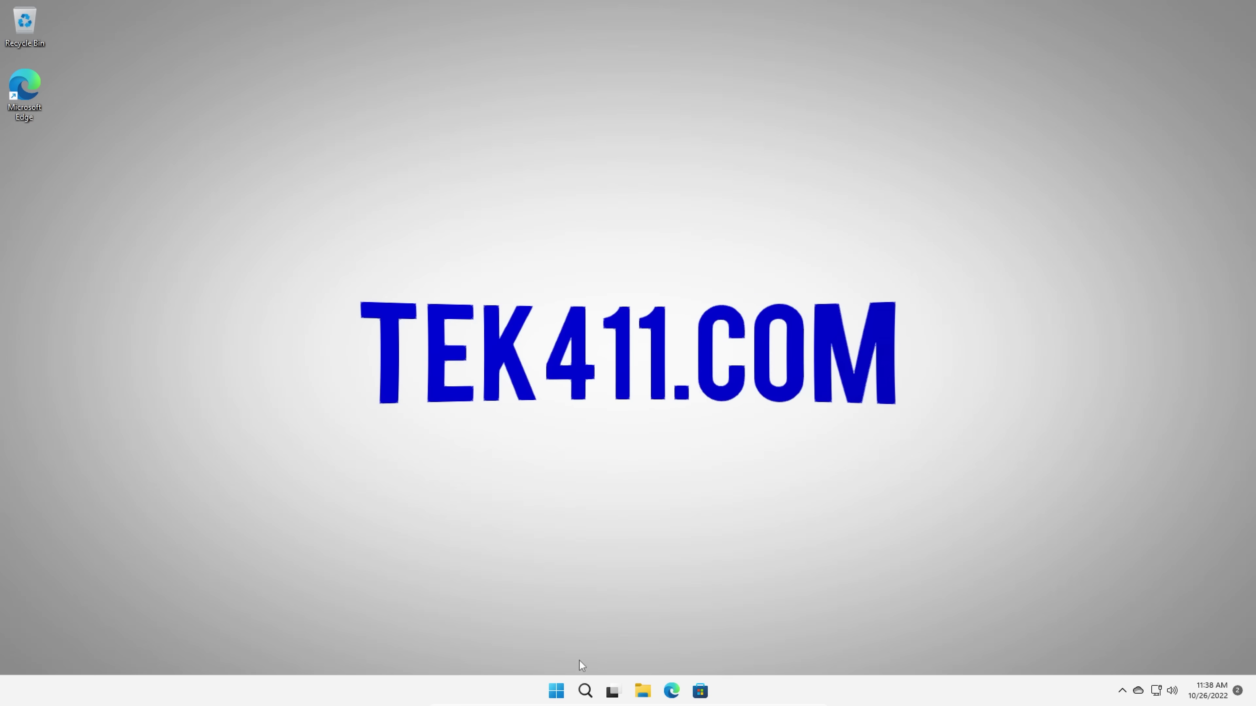
# Launch Settings from Start and go to System > About to view the device specifications
pyautogui.click(556, 690)
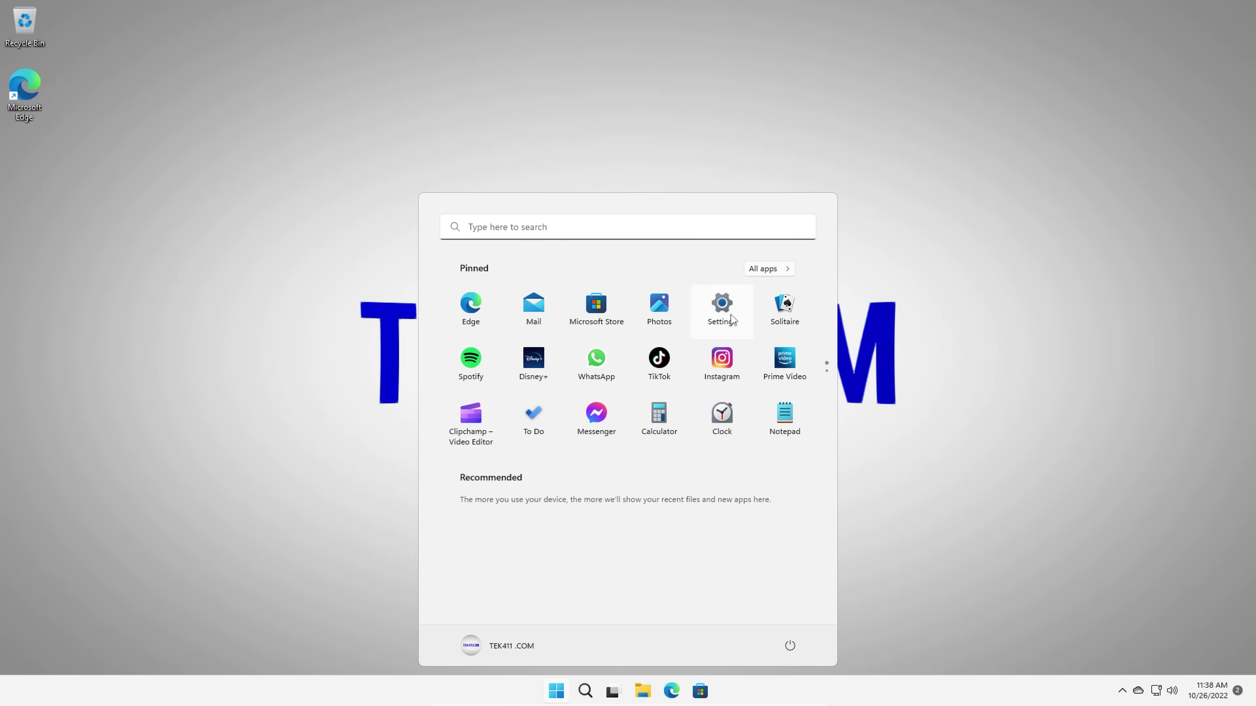
pyautogui.click(721, 306)
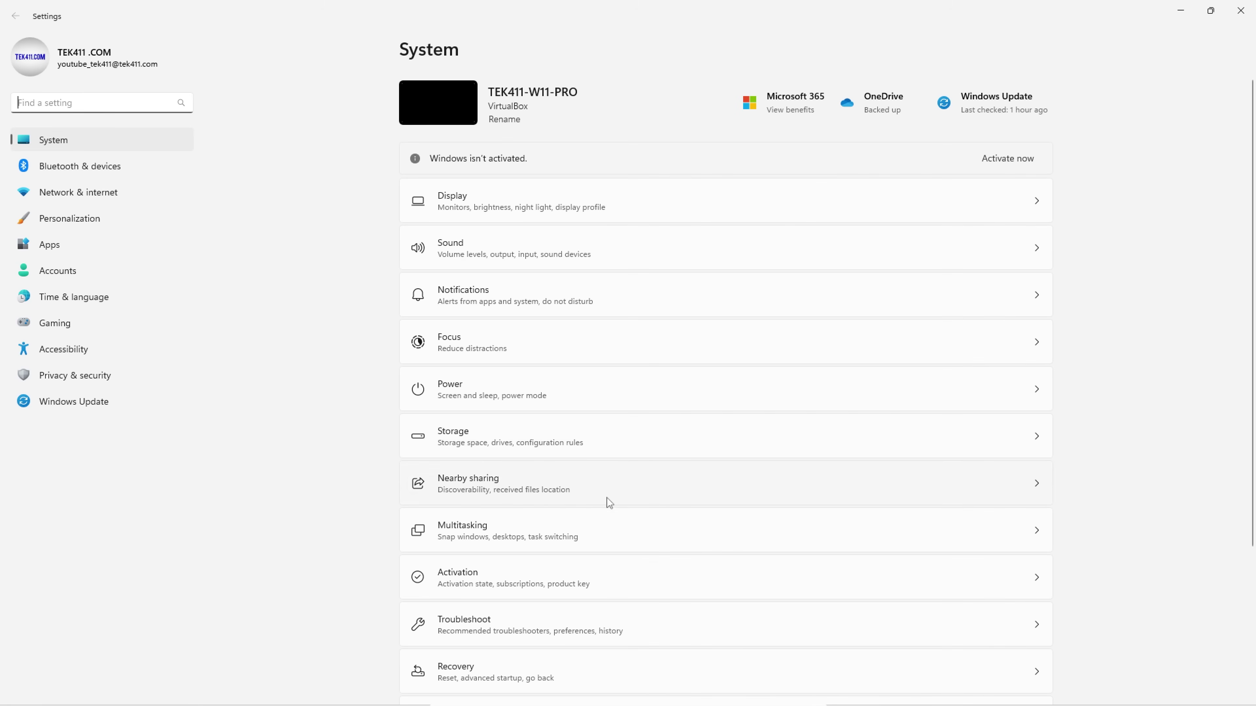
pyautogui.scroll(-4, 793, 496)
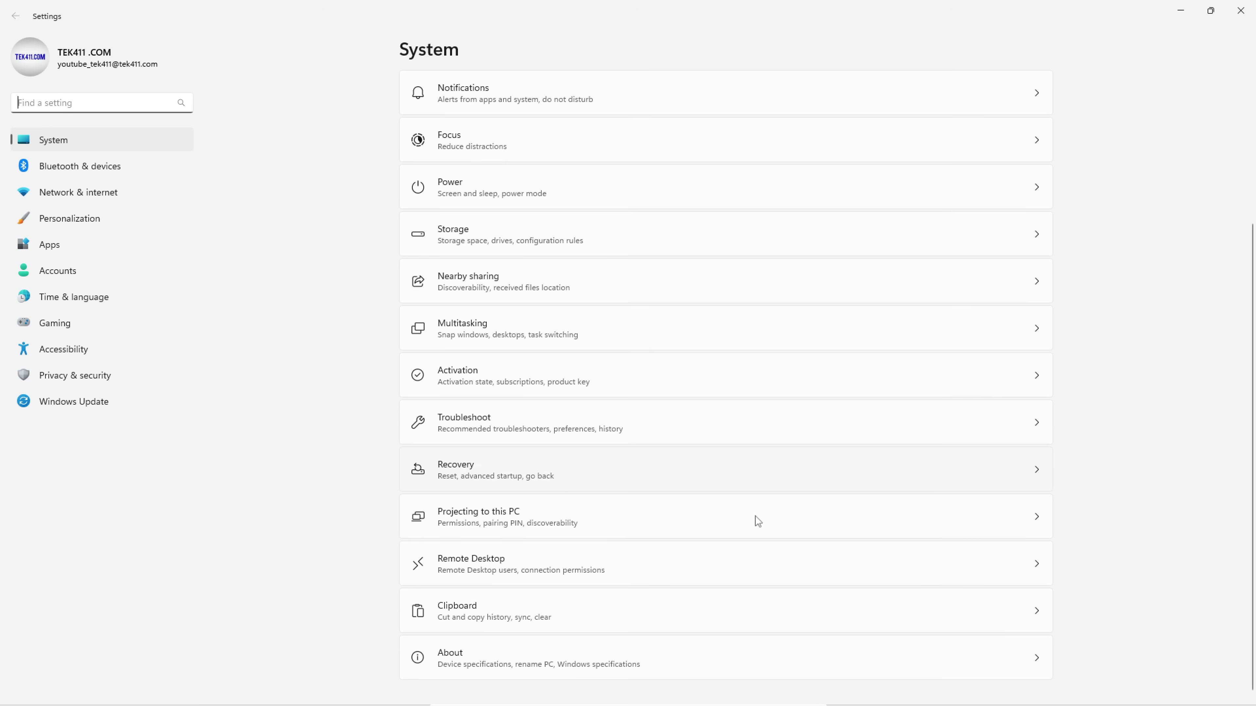
pyautogui.click(575, 664)
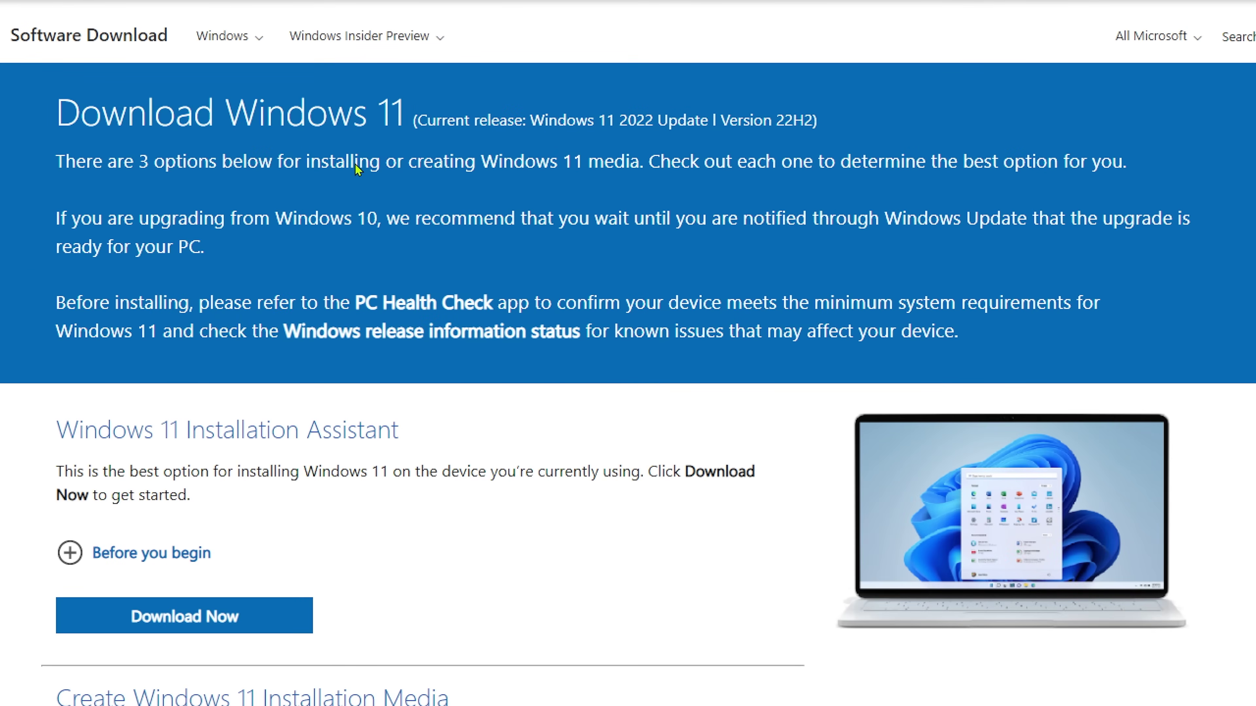
# Request the Windows 11 (multi-edition ISO) download with English (United States) as the language
pyautogui.scroll(-10, 462, 269)
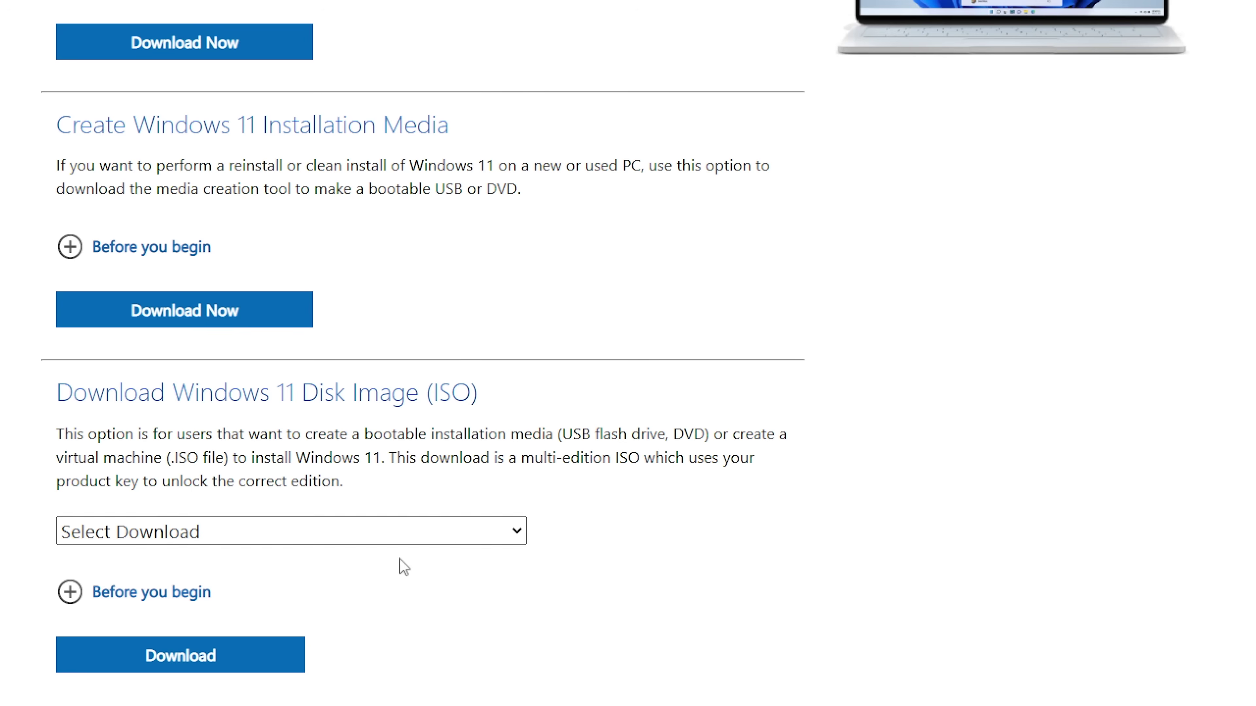
pyautogui.click(514, 532)
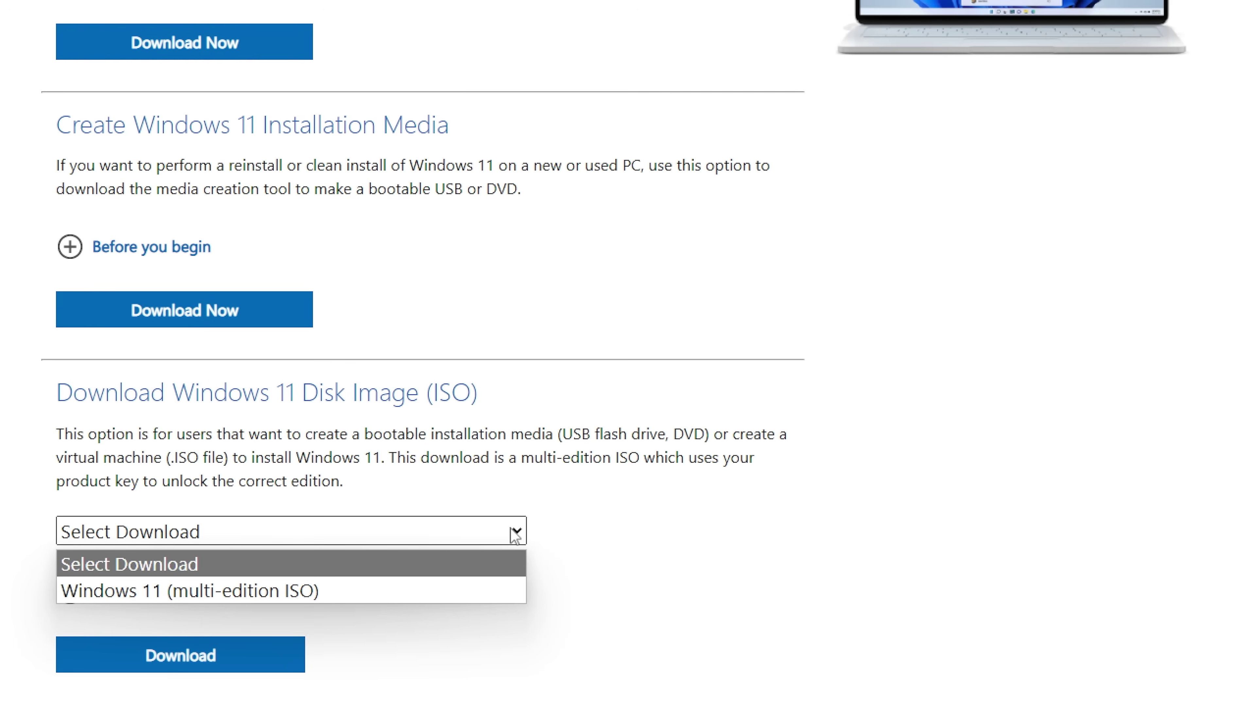
pyautogui.click(323, 592)
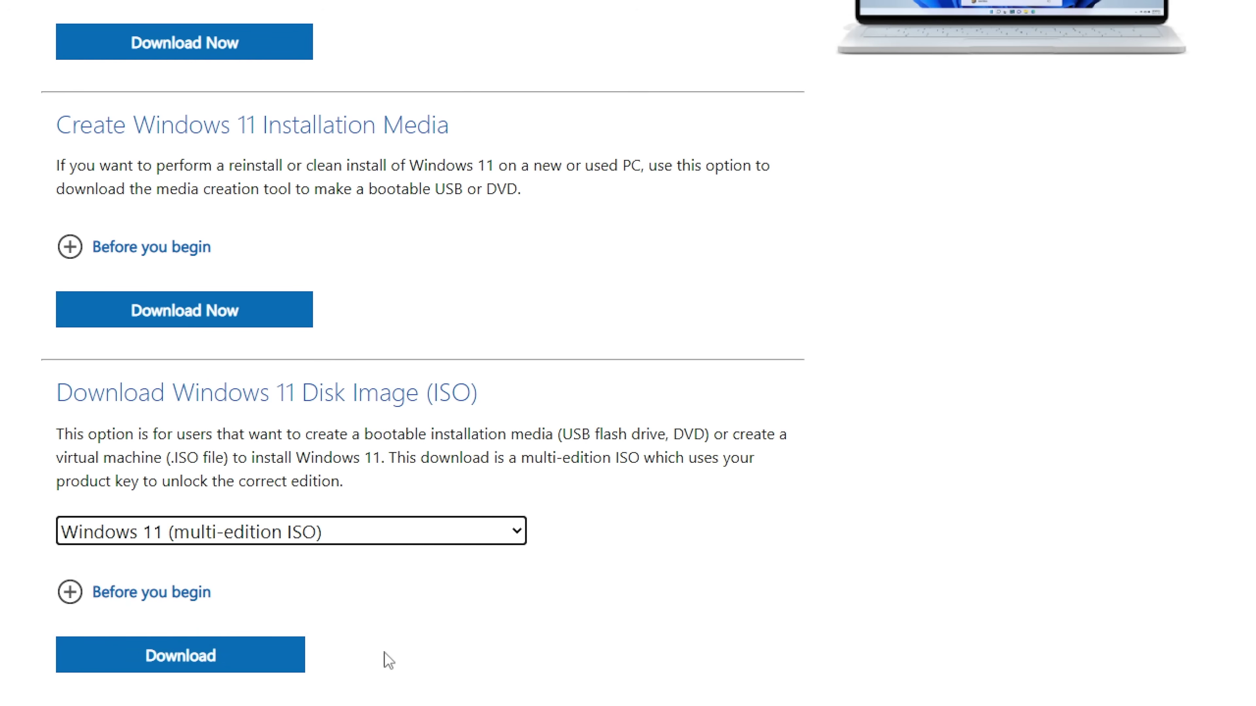
pyautogui.click(258, 664)
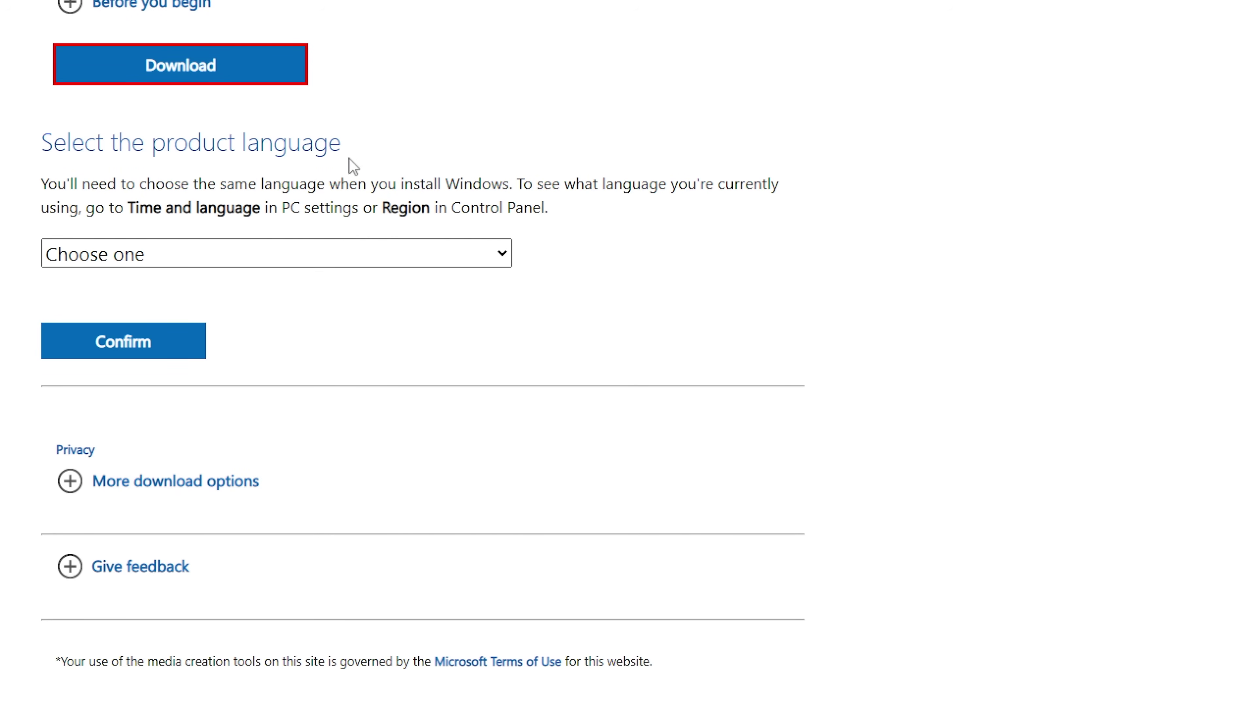
pyautogui.click(381, 255)
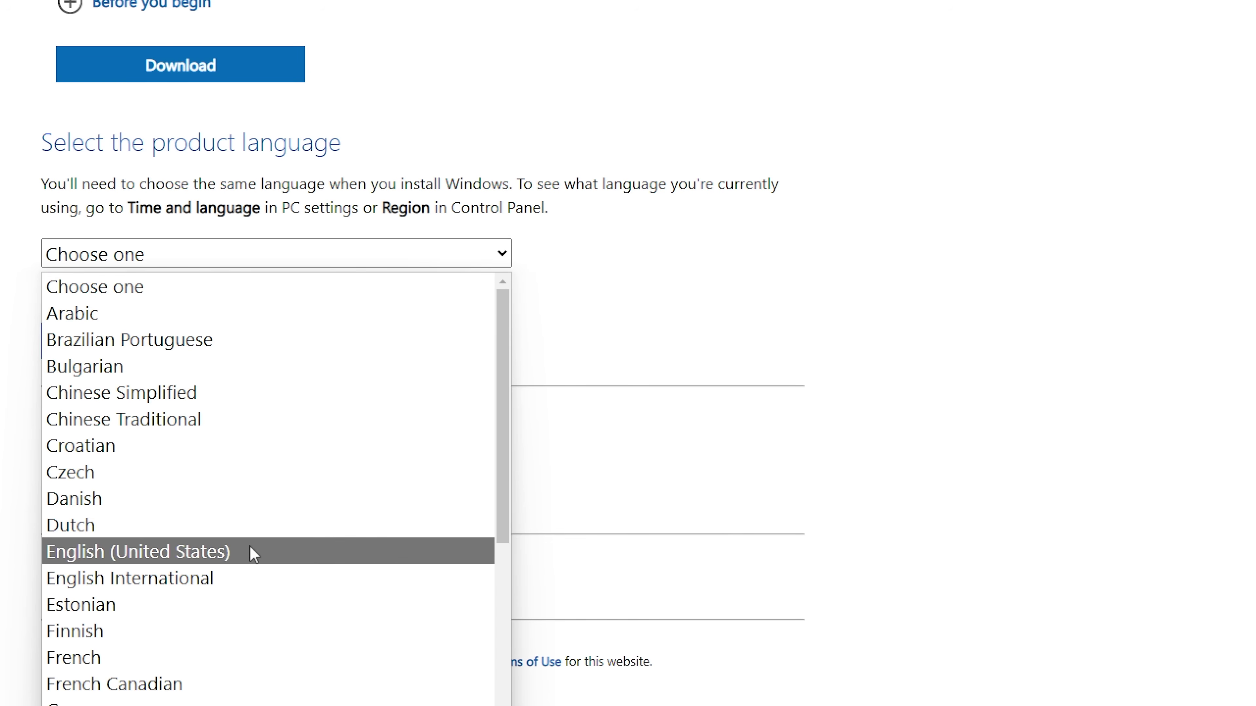
pyautogui.click(214, 552)
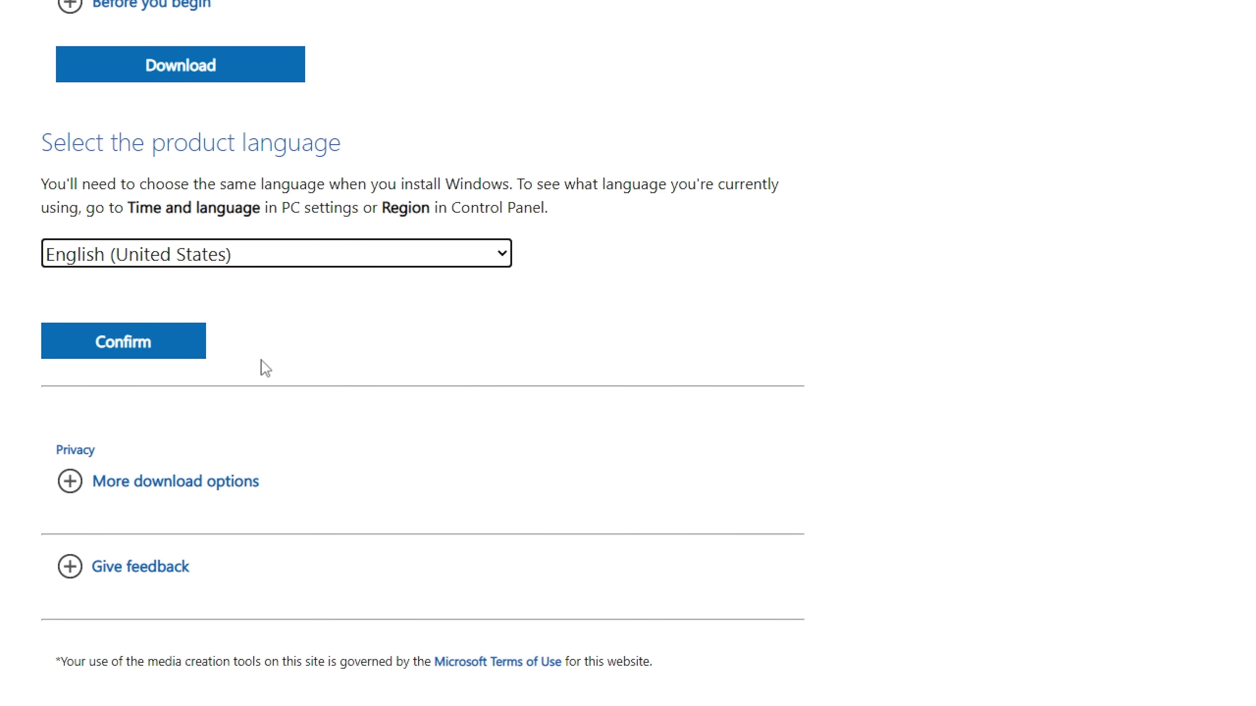
pyautogui.click(138, 355)
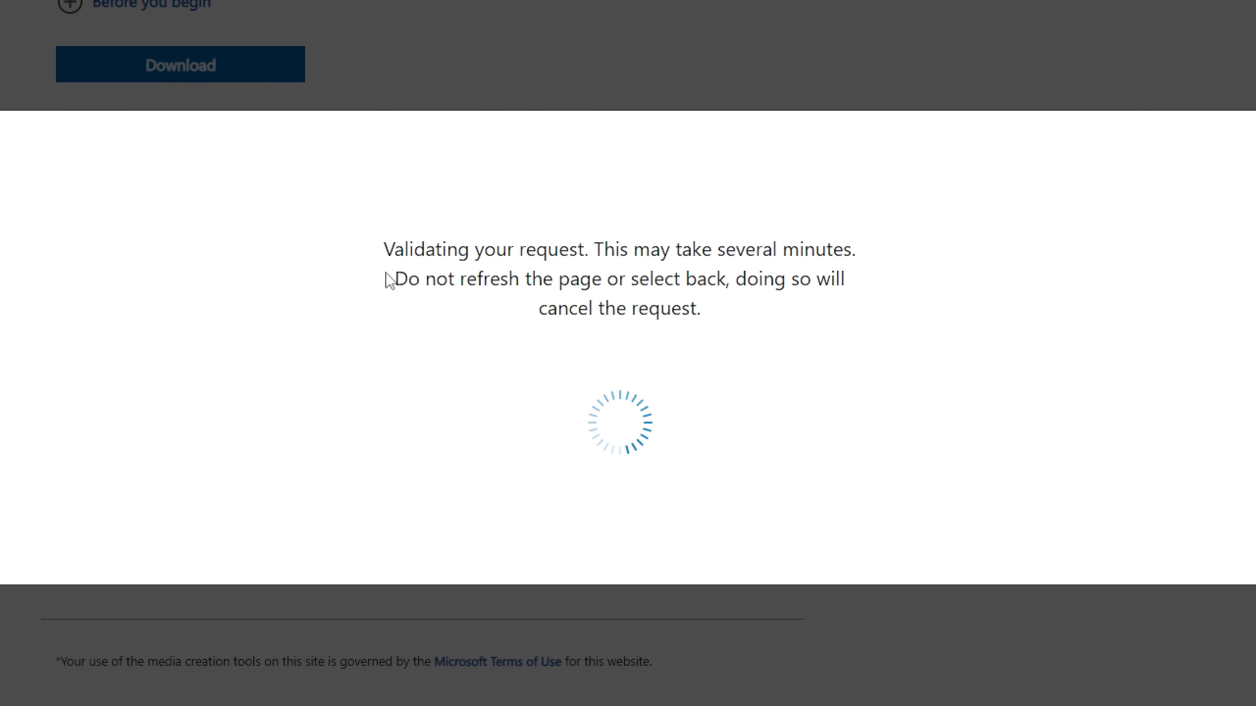
# Save the 64-bit English Windows 11 ISO into a new Tech folder on Local Disk (C:)
pyautogui.scroll(-1, 385, 272)
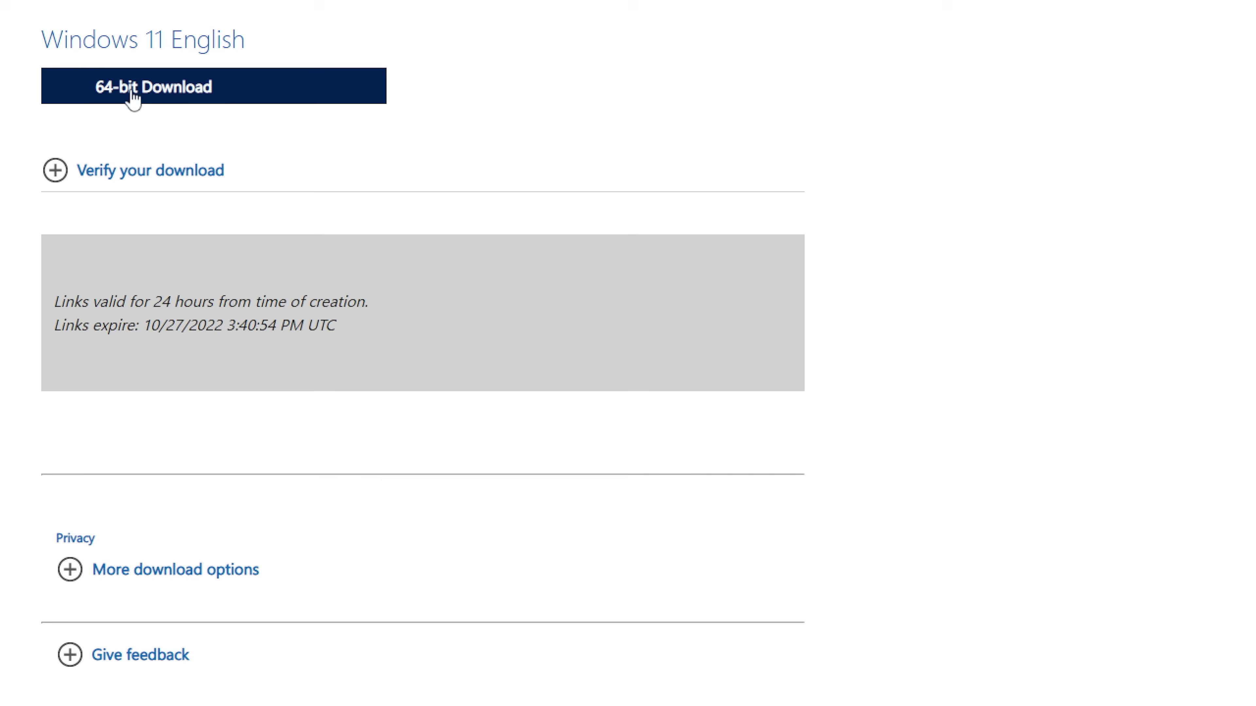
pyautogui.click(184, 91)
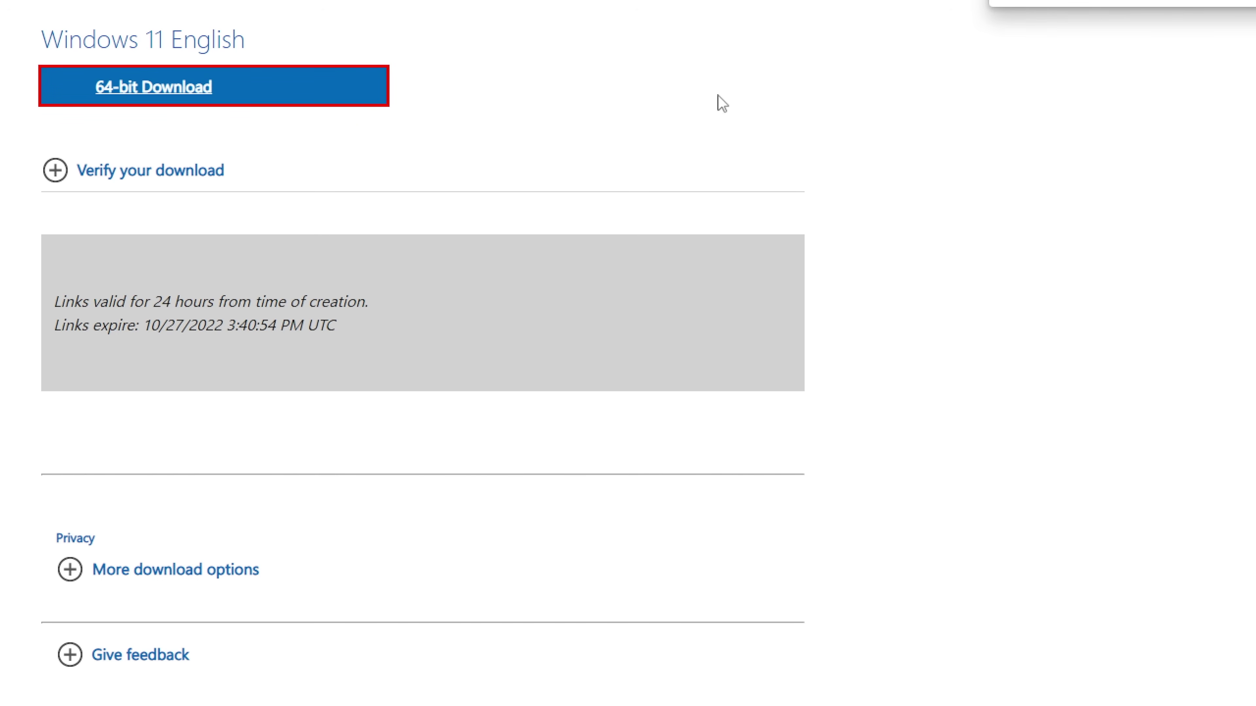
pyautogui.click(1009, 104)
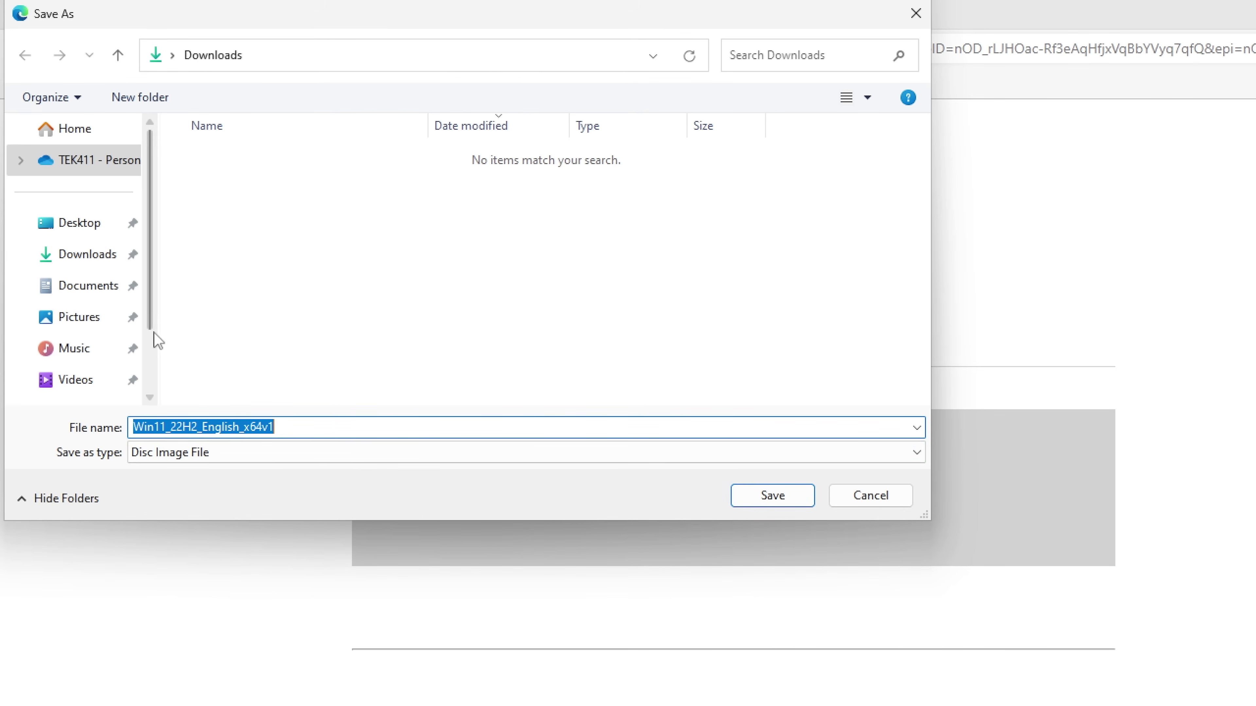
pyautogui.scroll(-3, 148, 331)
pyautogui.click(74, 319)
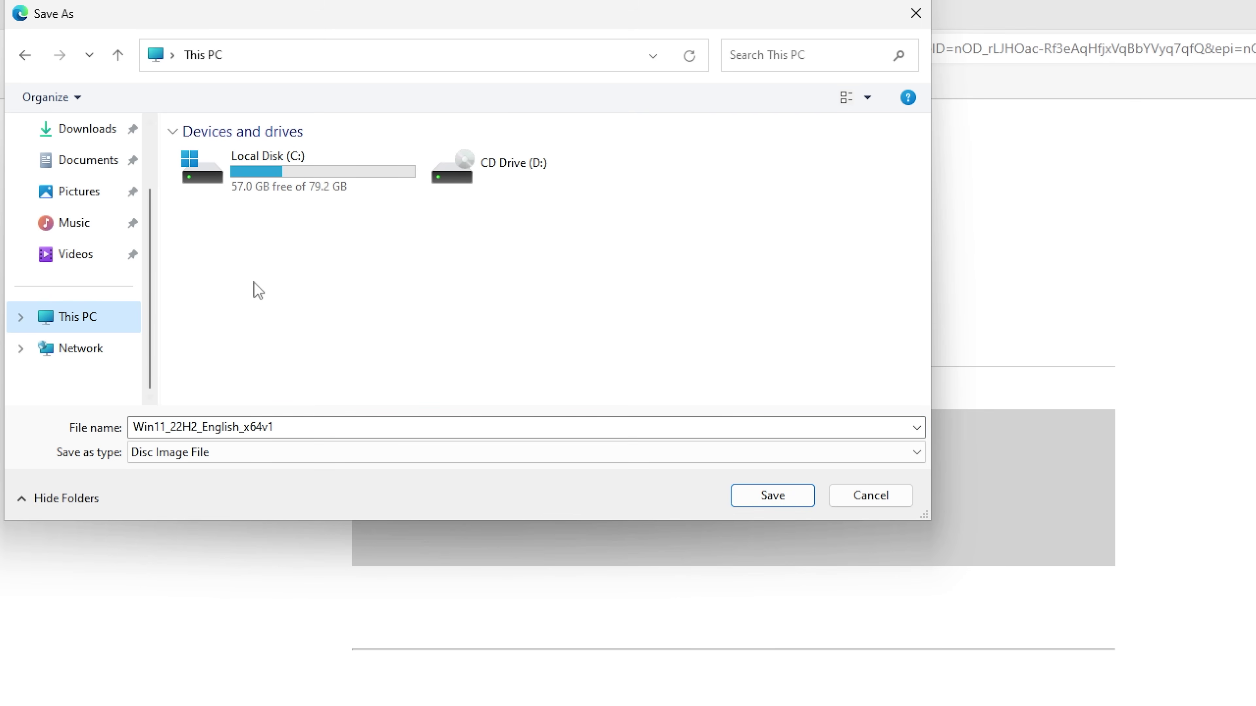
pyautogui.doubleClick(309, 192)
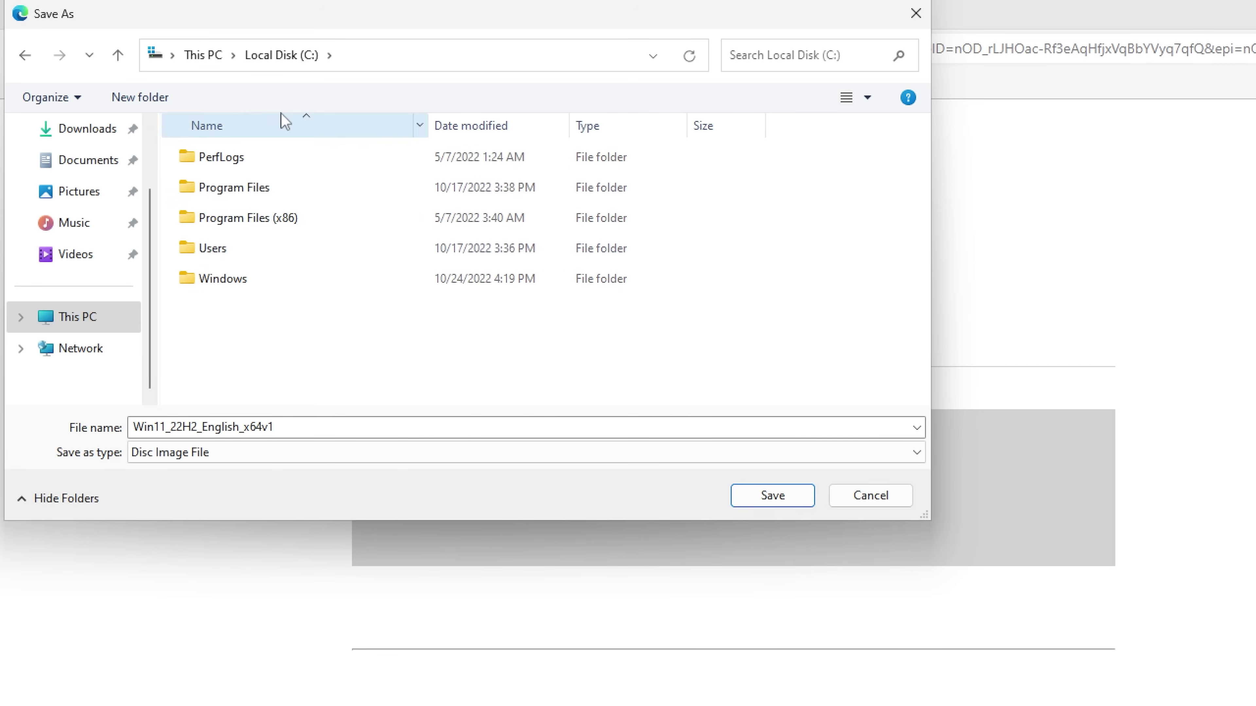
pyautogui.click(149, 102)
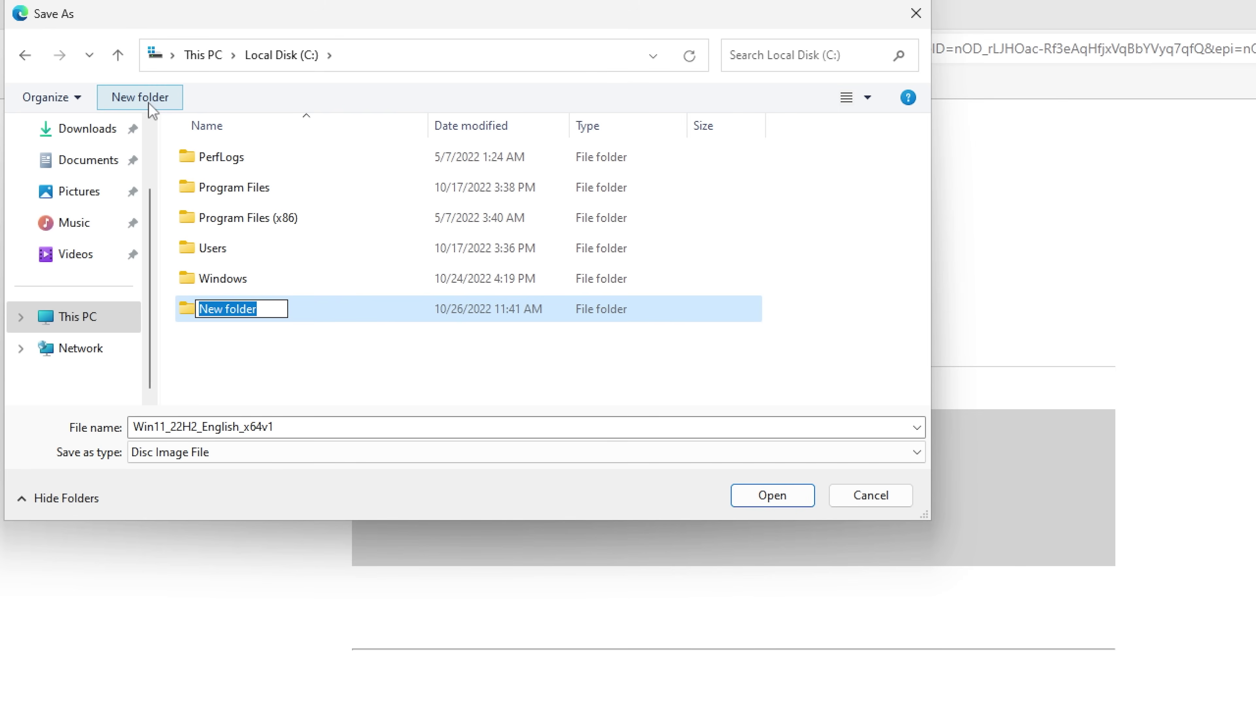
pyautogui.write('Tech')
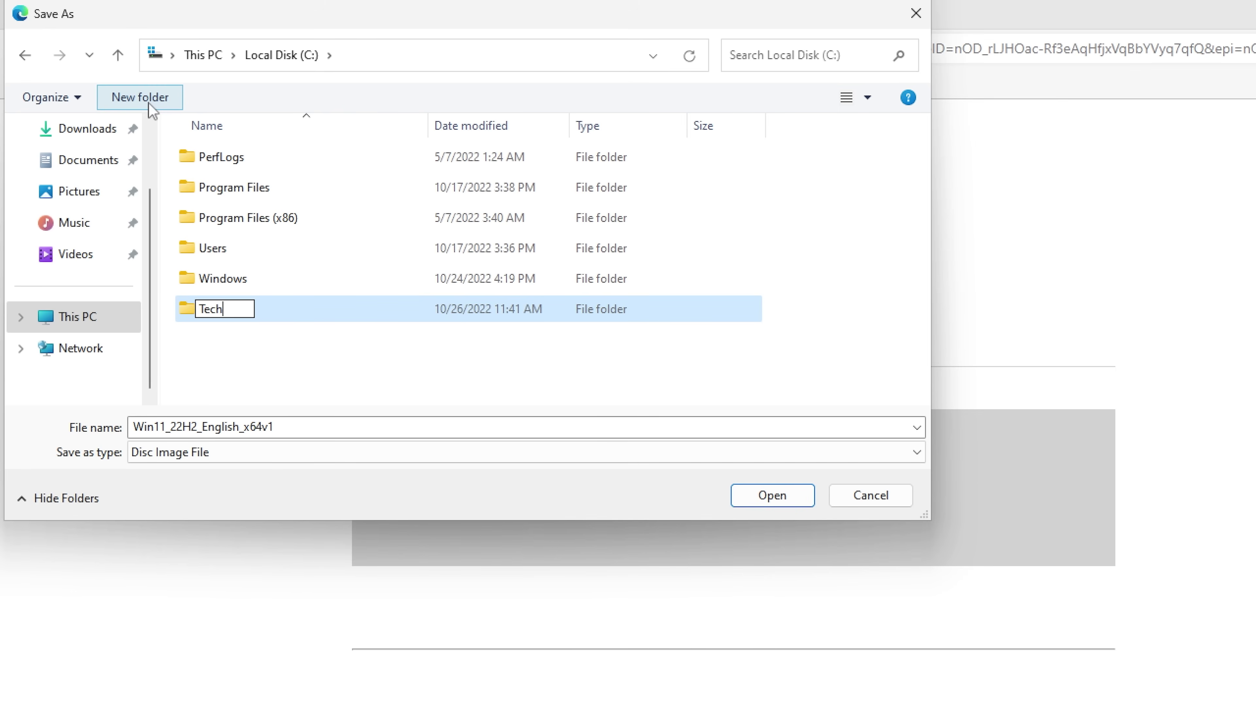
pyautogui.press('Return')
pyautogui.press('Return')
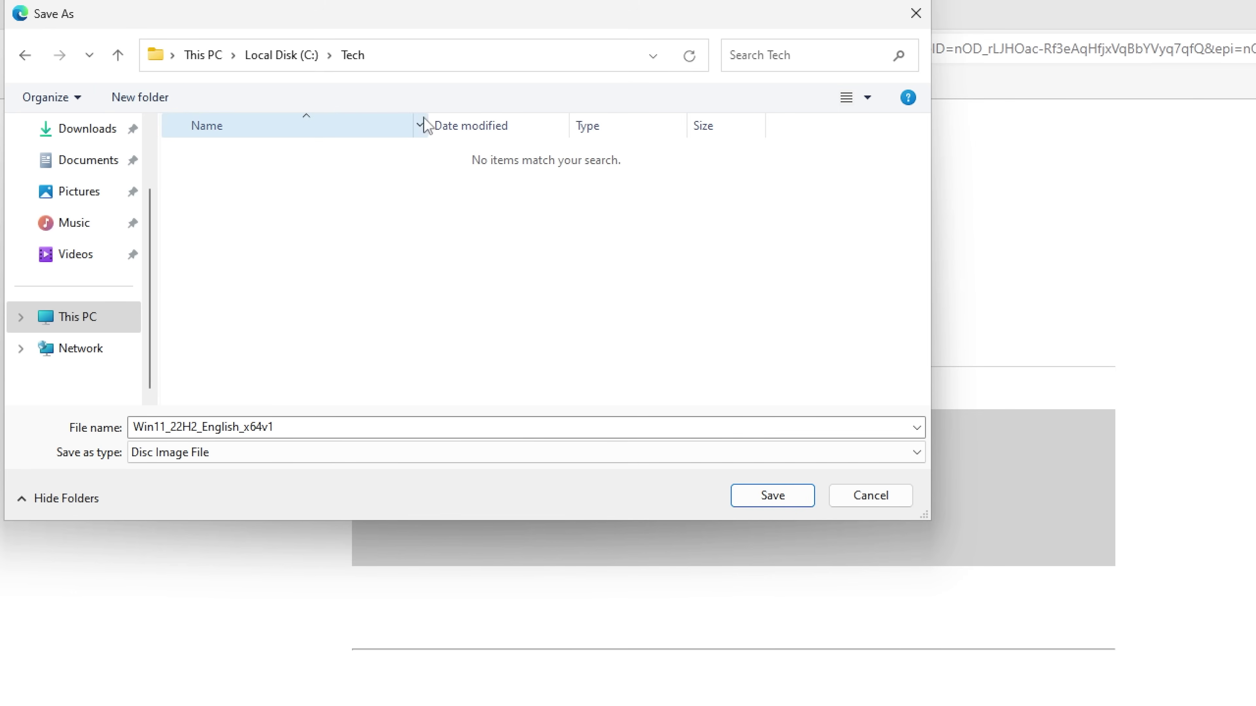
pyautogui.click(765, 499)
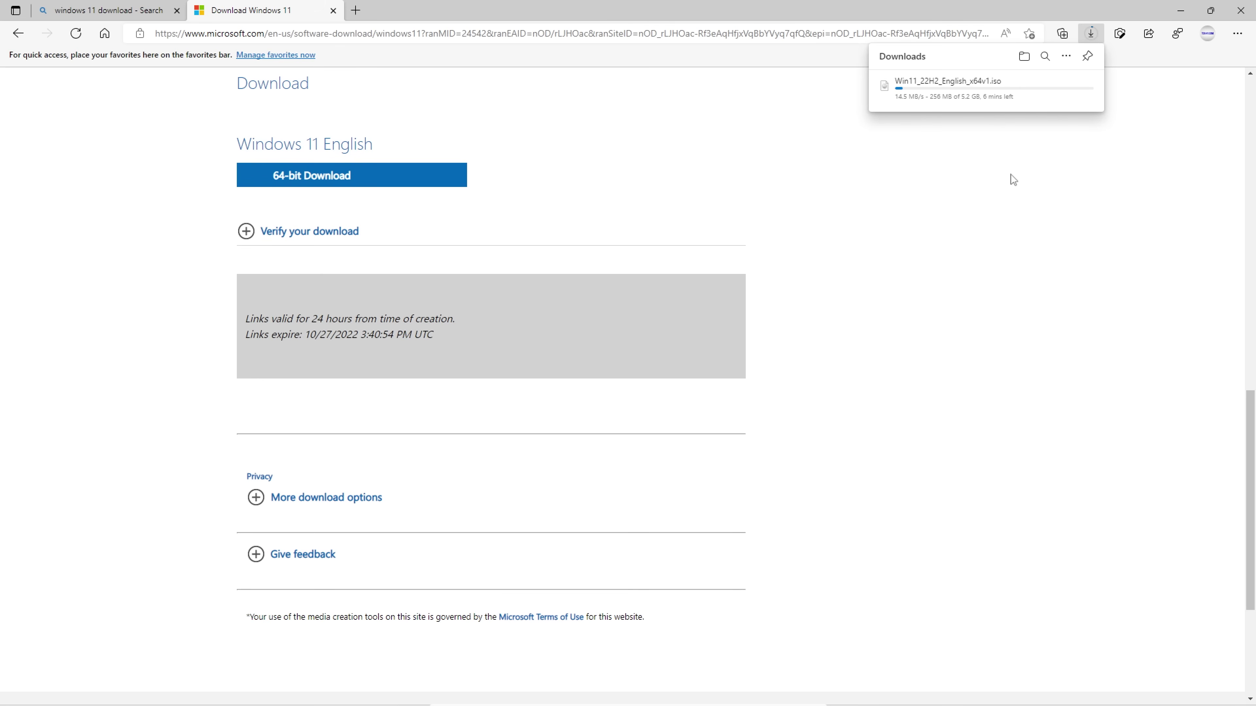
# Close the Microsoft Edge window to return to the desktop
pyautogui.moveTo(961, 104)
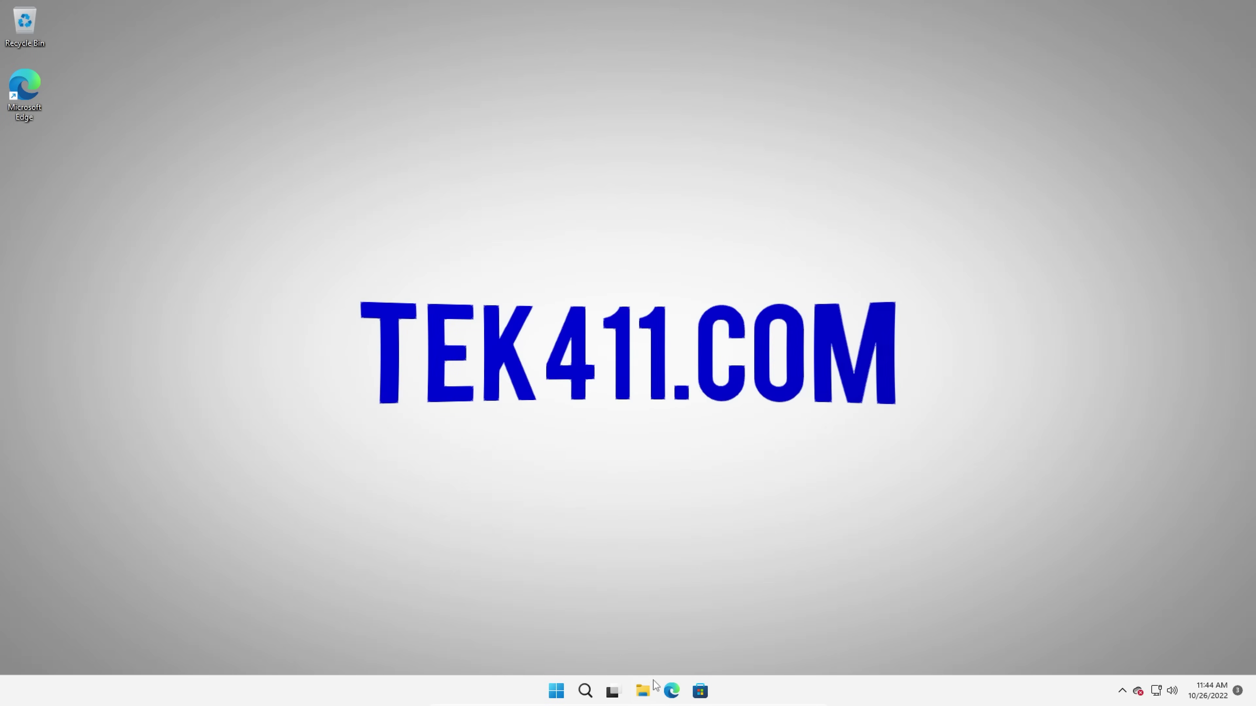
# Mount Win11_22H2_English_x64v1 from C:\Tech as DVD Drive (E:), then close its window
pyautogui.click(642, 691)
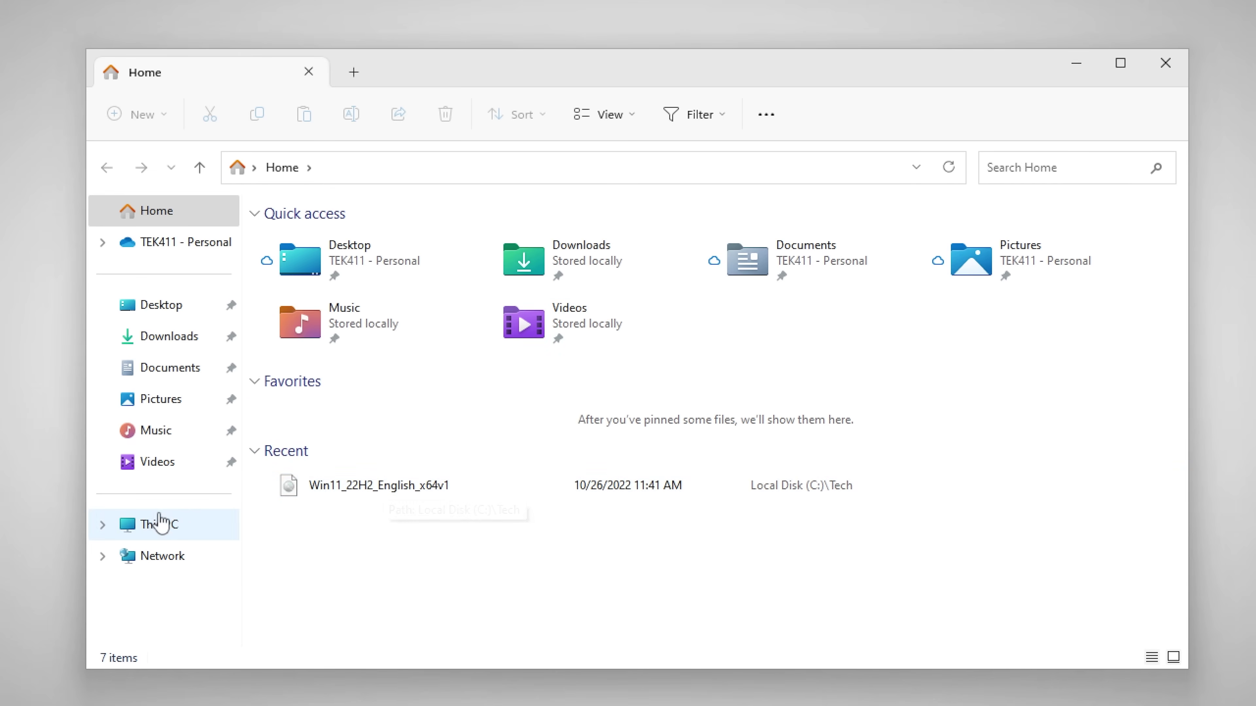
pyautogui.click(156, 525)
pyautogui.doubleClick(367, 257)
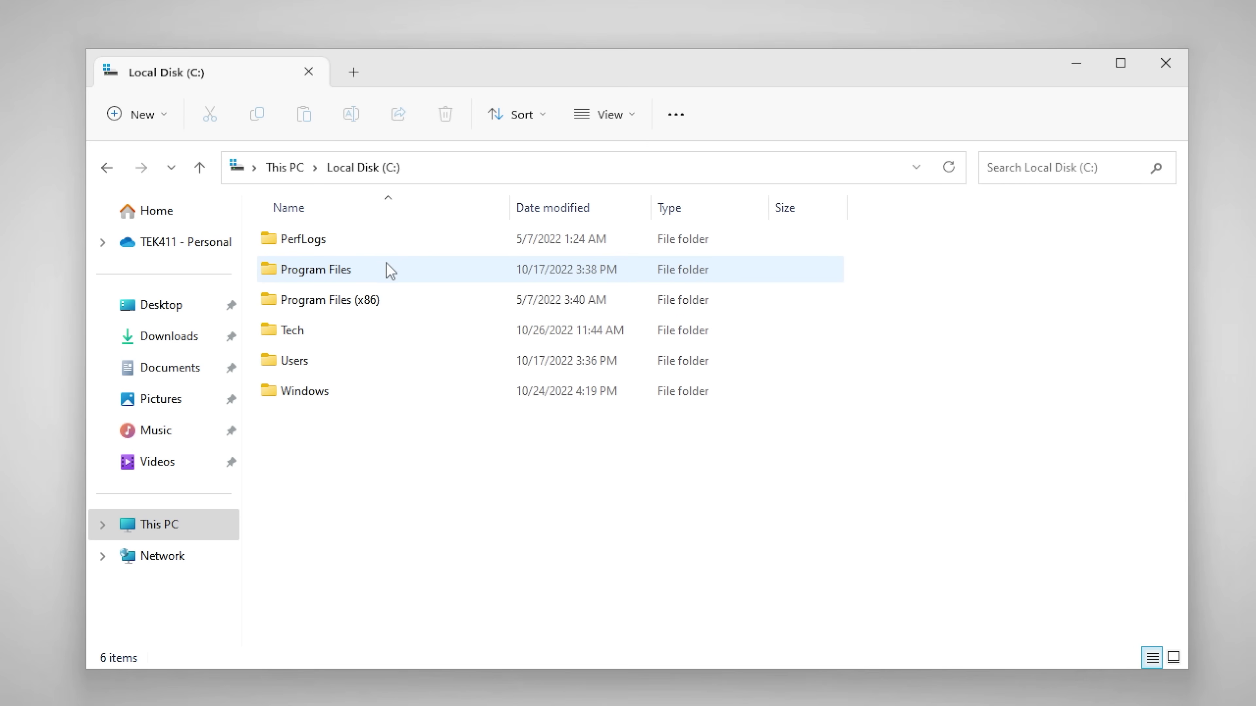
pyautogui.doubleClick(303, 331)
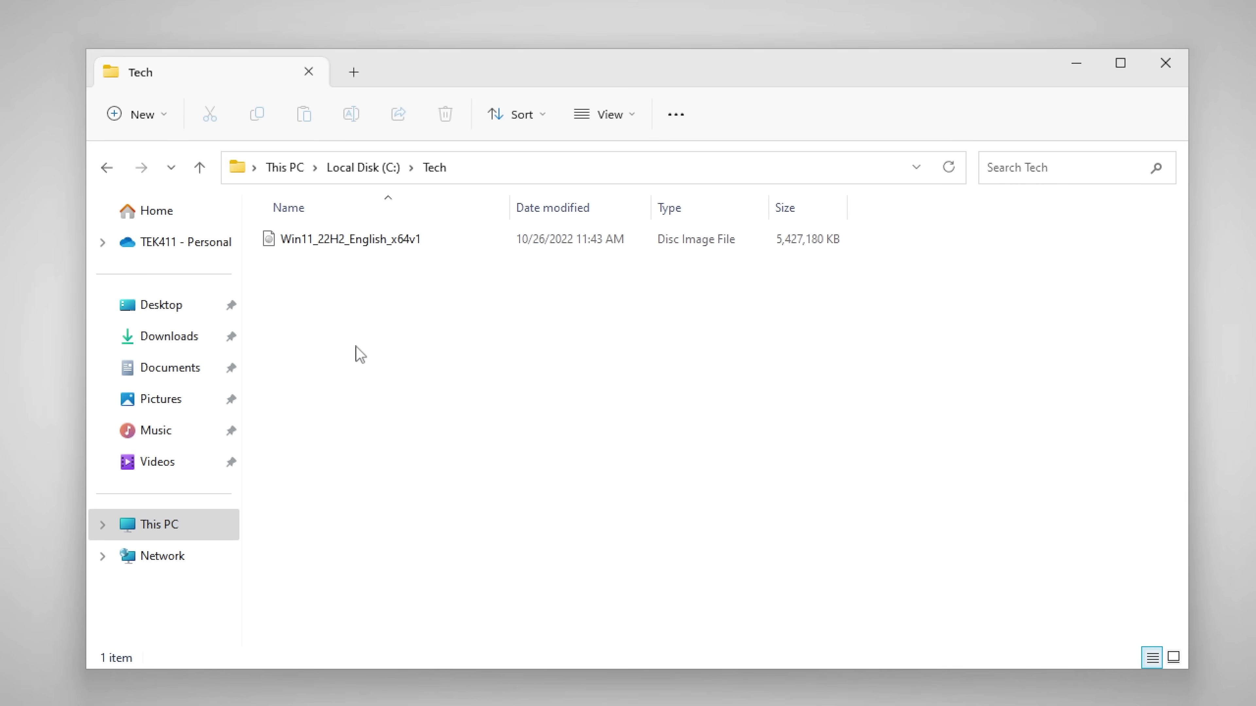
pyautogui.rightClick(341, 242)
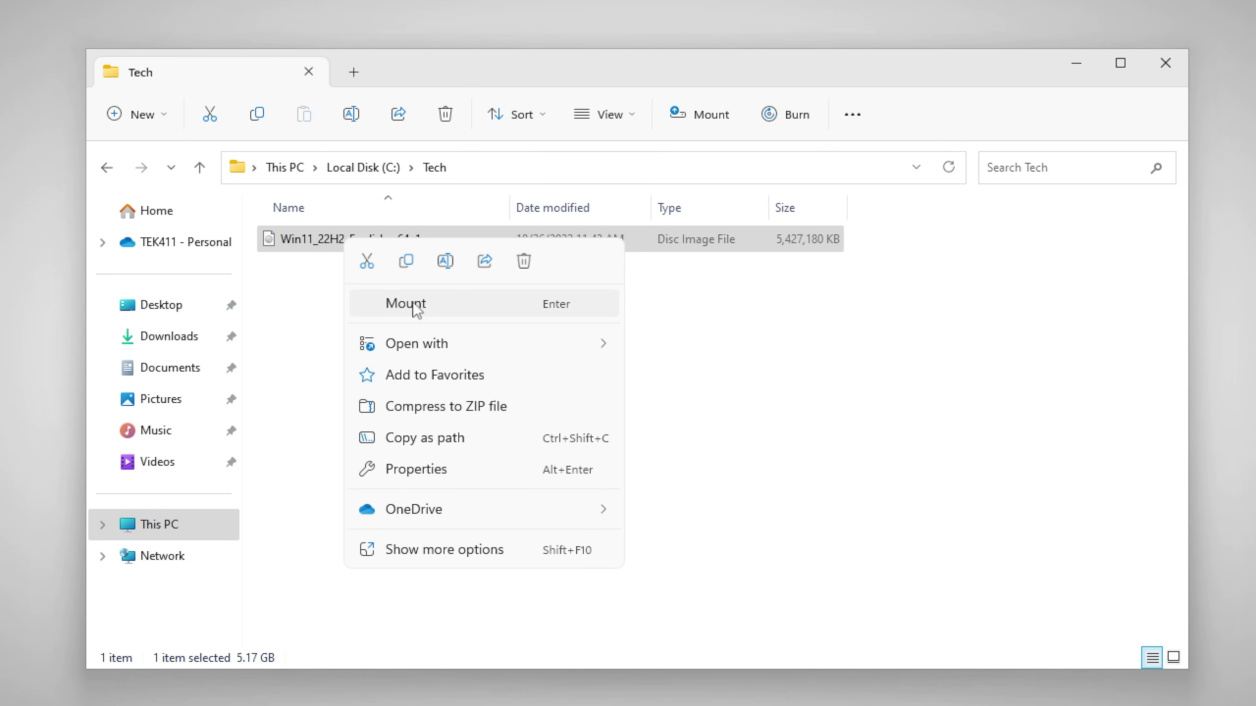
pyautogui.click(417, 311)
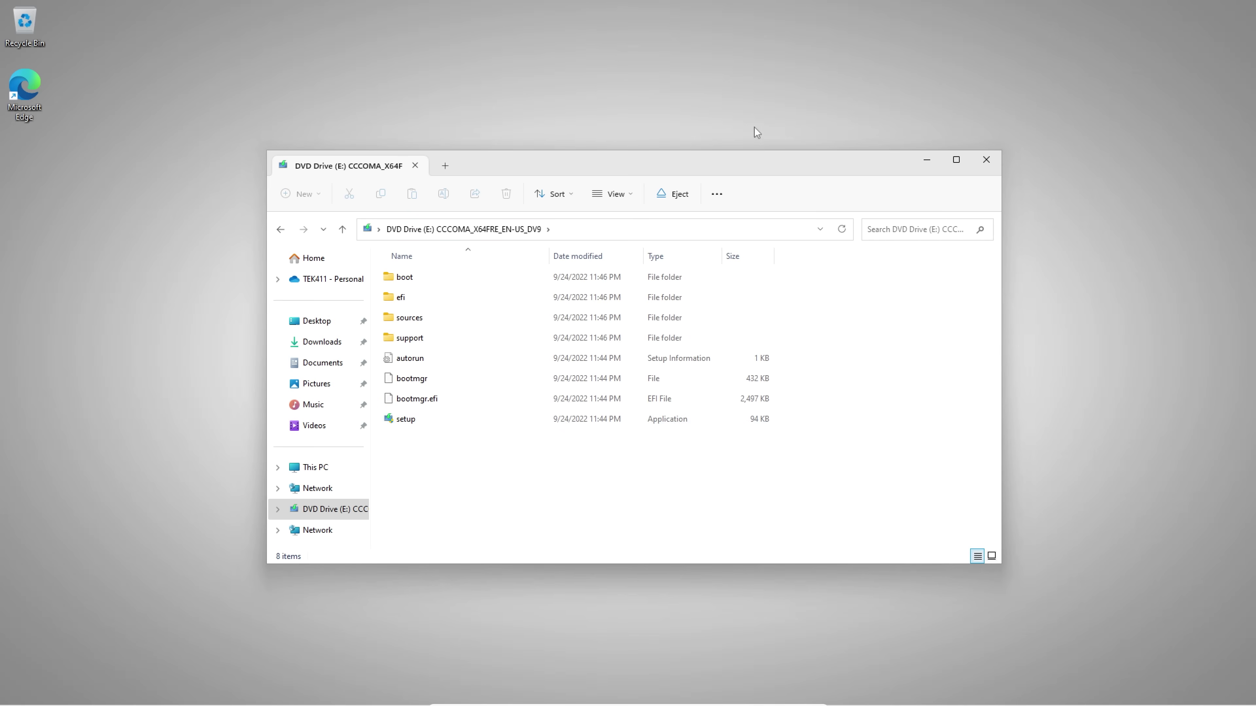
pyautogui.click(990, 163)
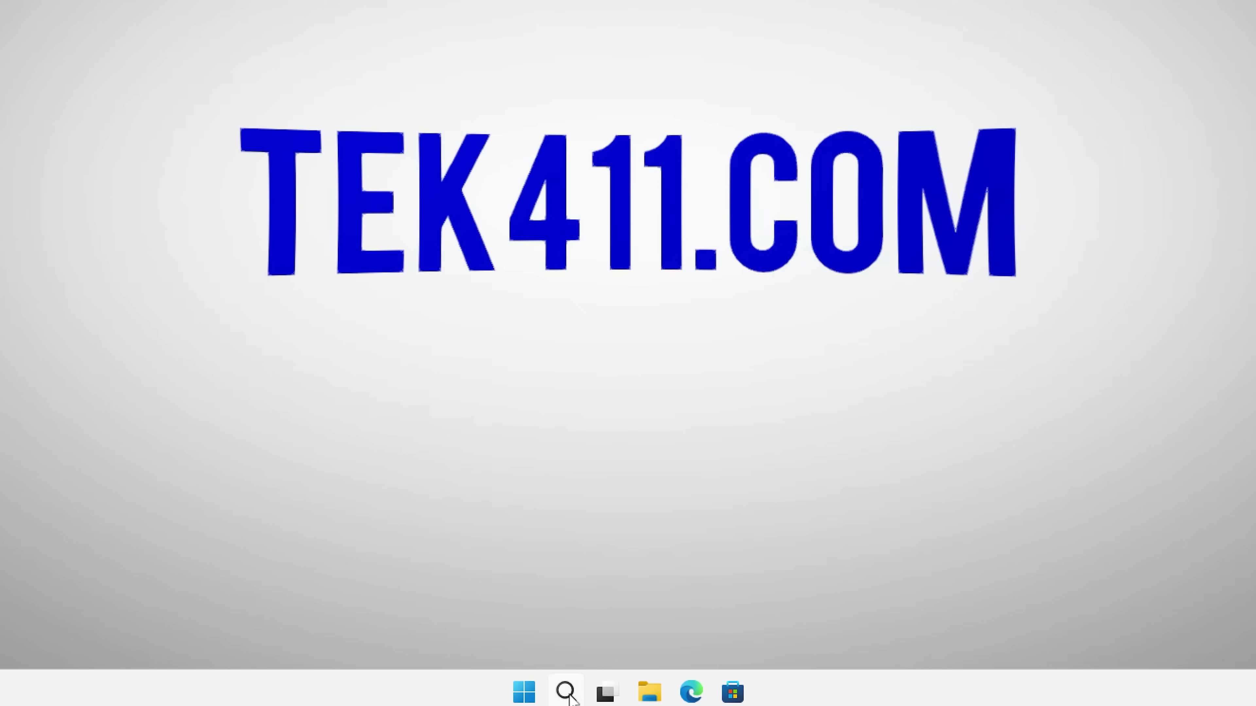
# Search for 'reg' and run Registry Editor as administrator, approving the UAC prompt
pyautogui.click(585, 691)
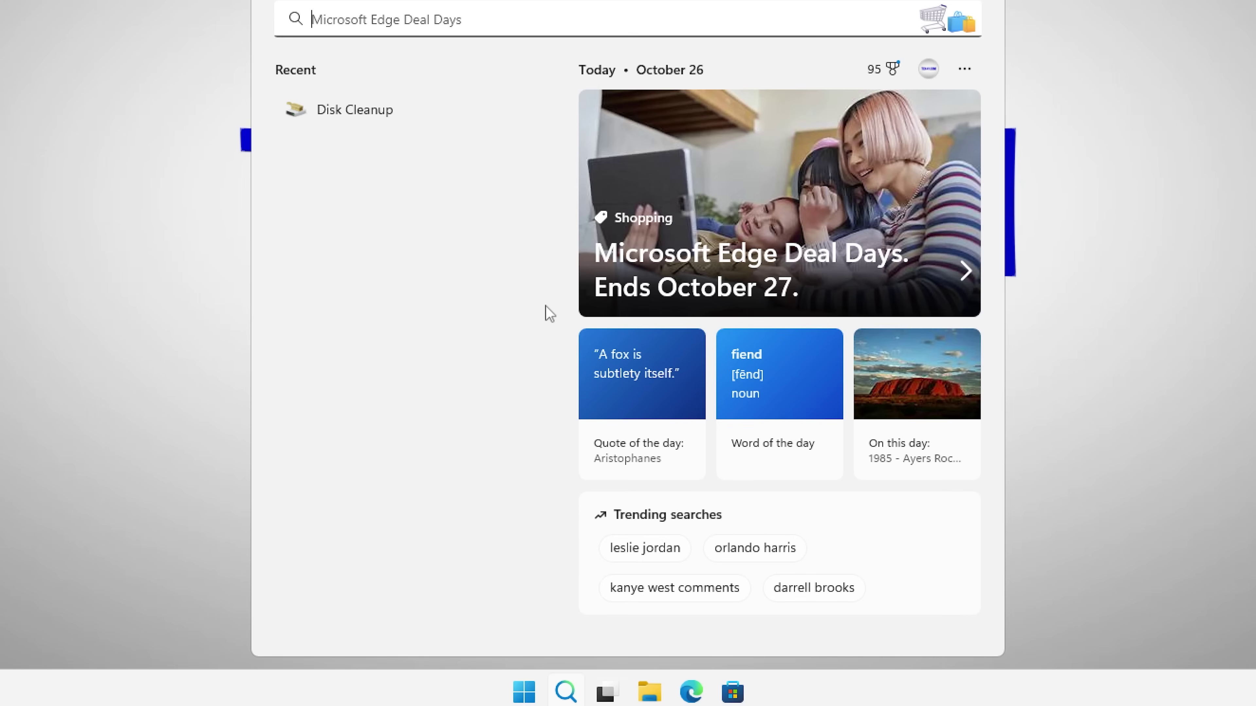
pyautogui.write('rune')
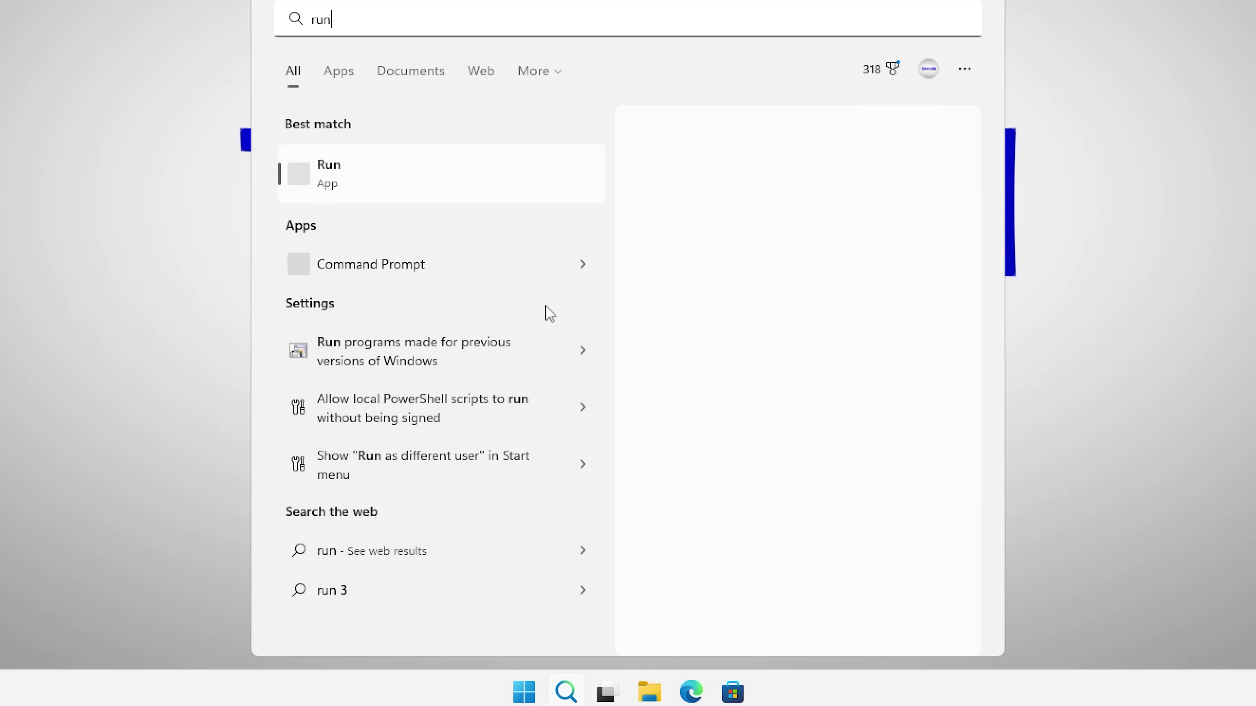
pyautogui.press('BackSpace')
pyautogui.press('BackSpace')
pyautogui.press('BackSpace')
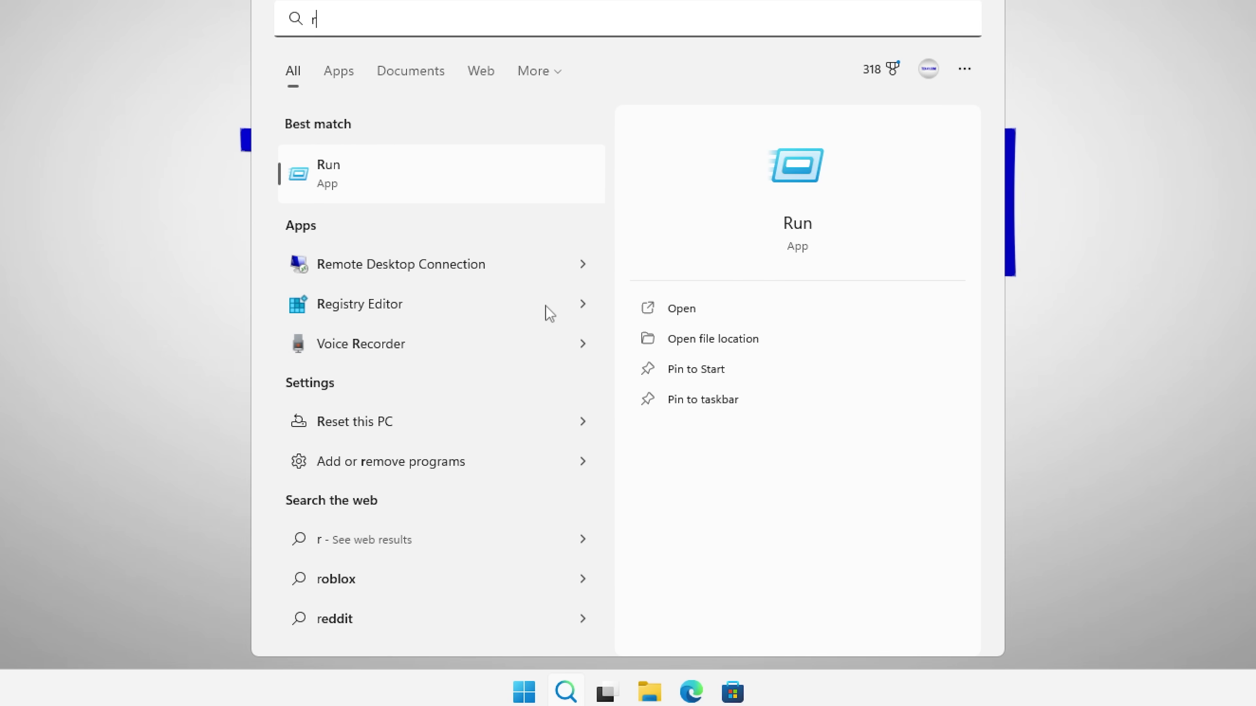
pyautogui.write('eg')
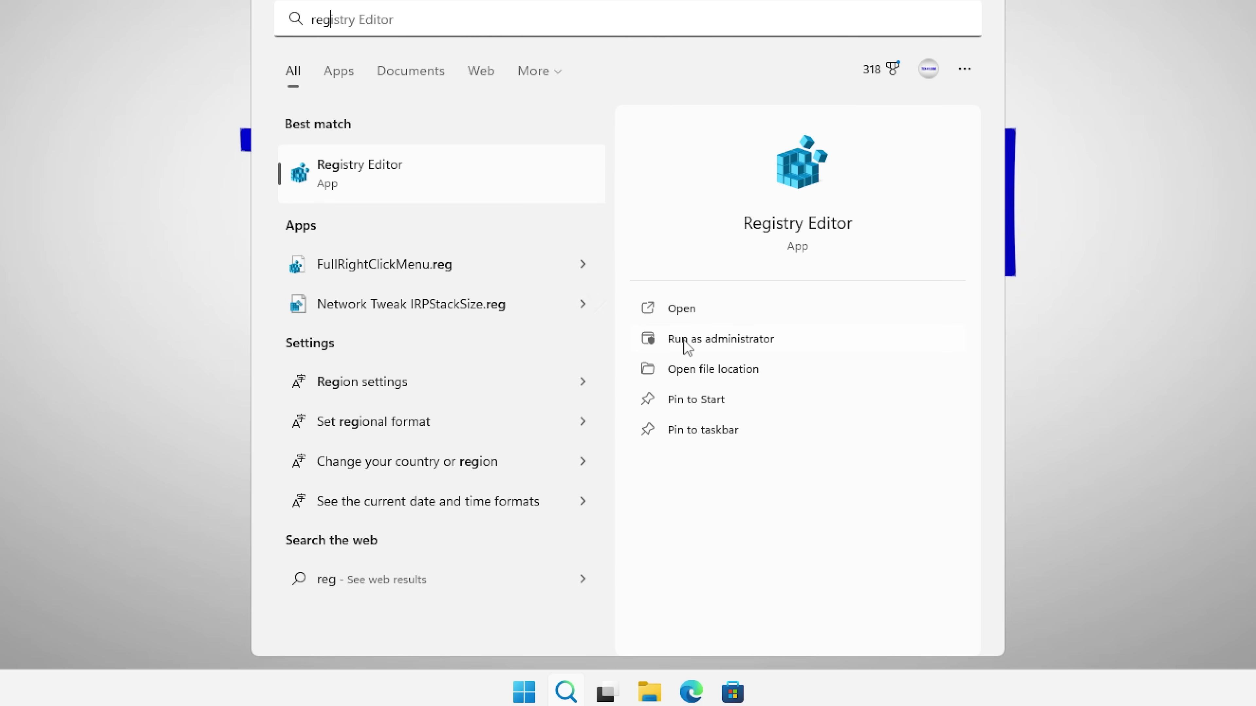
pyautogui.click(706, 340)
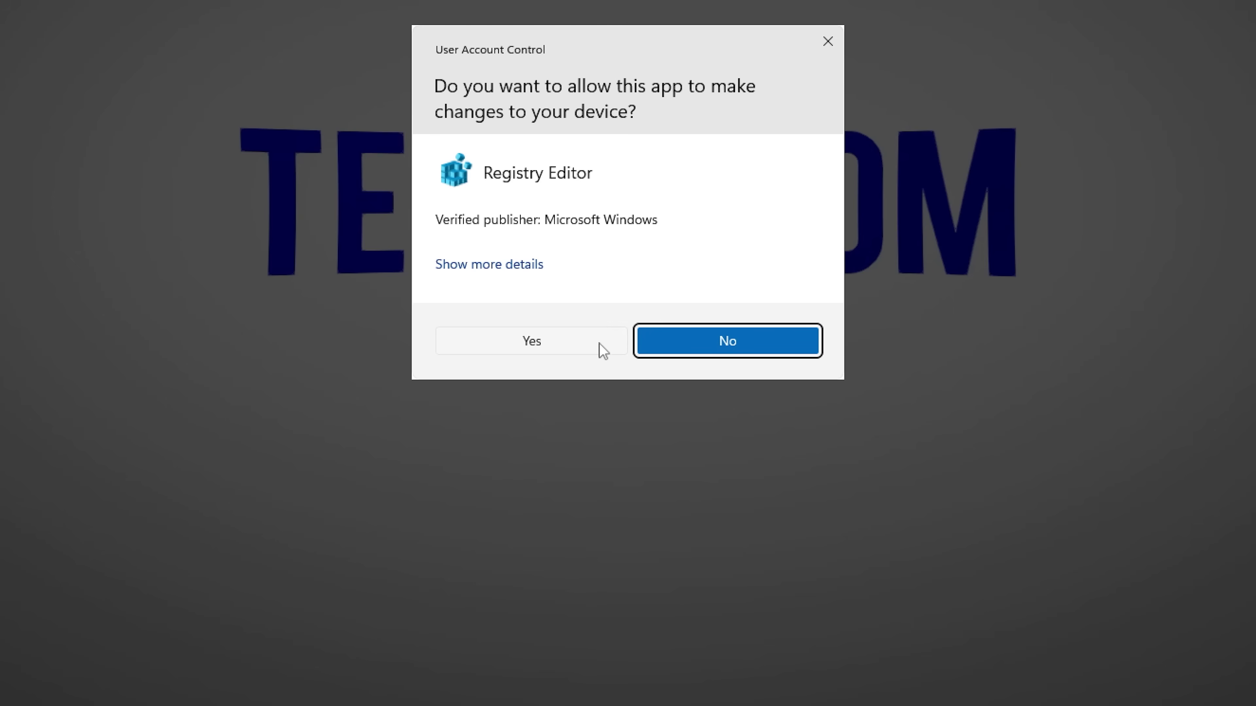
pyautogui.click(539, 342)
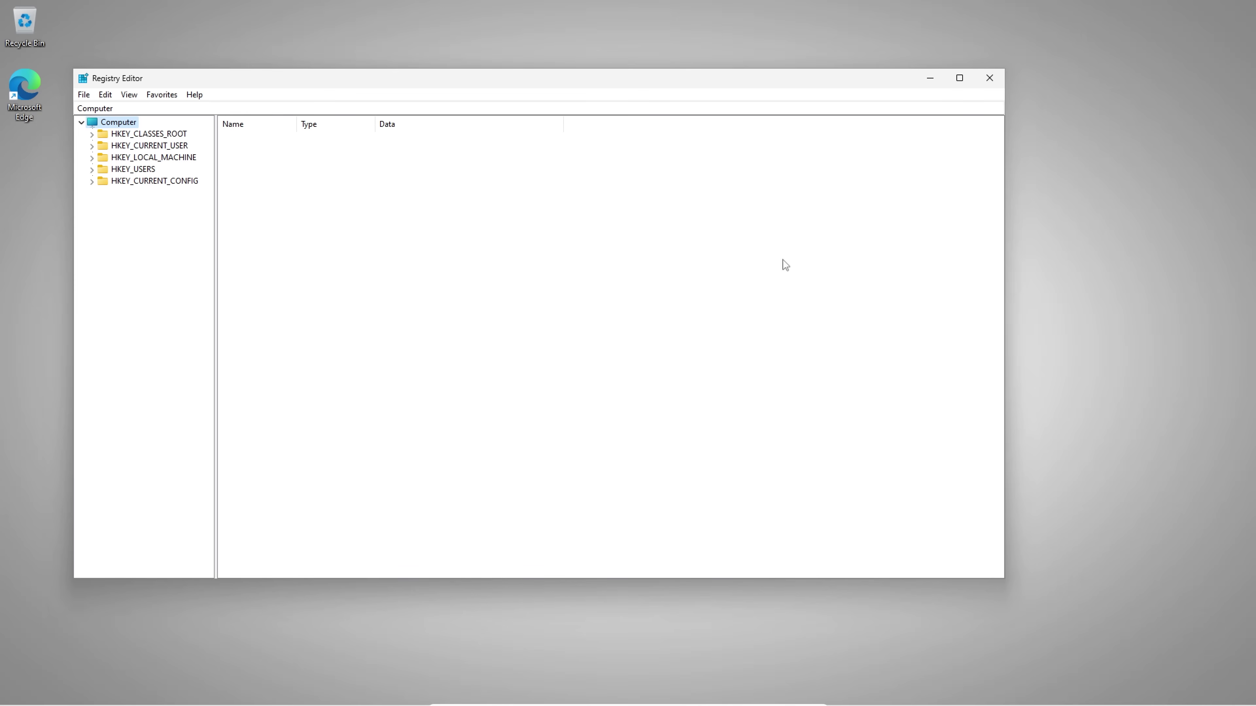
# Maximize Registry Editor and select HKEY_LOCAL_MACHINE\SOFTWARE\Microsoft\Windows NT\CurrentVersion
pyautogui.click(959, 78)
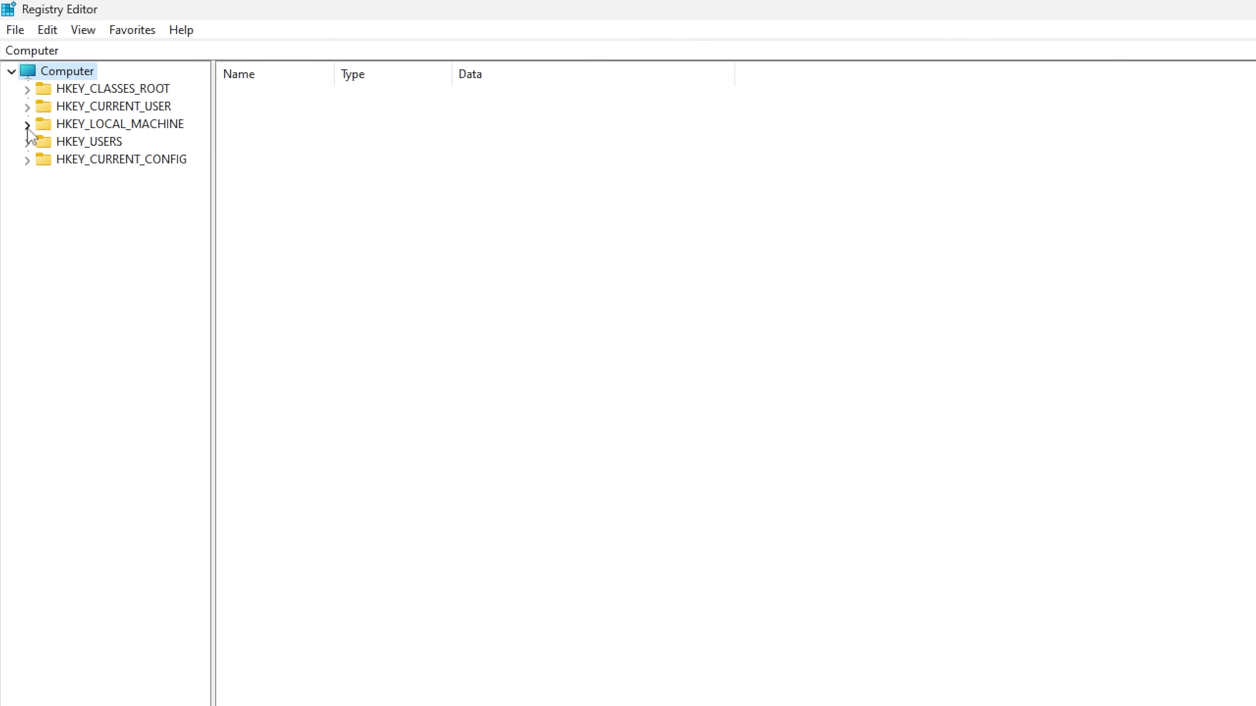
pyautogui.click(27, 125)
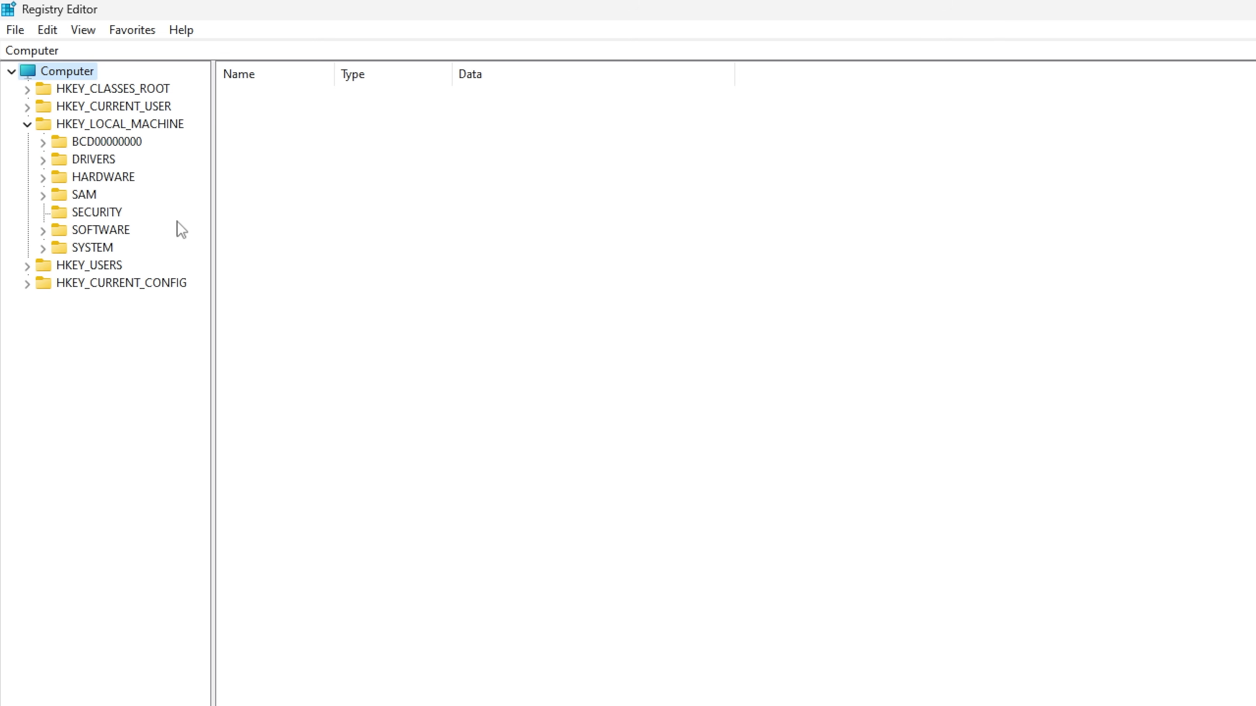
pyautogui.click(44, 230)
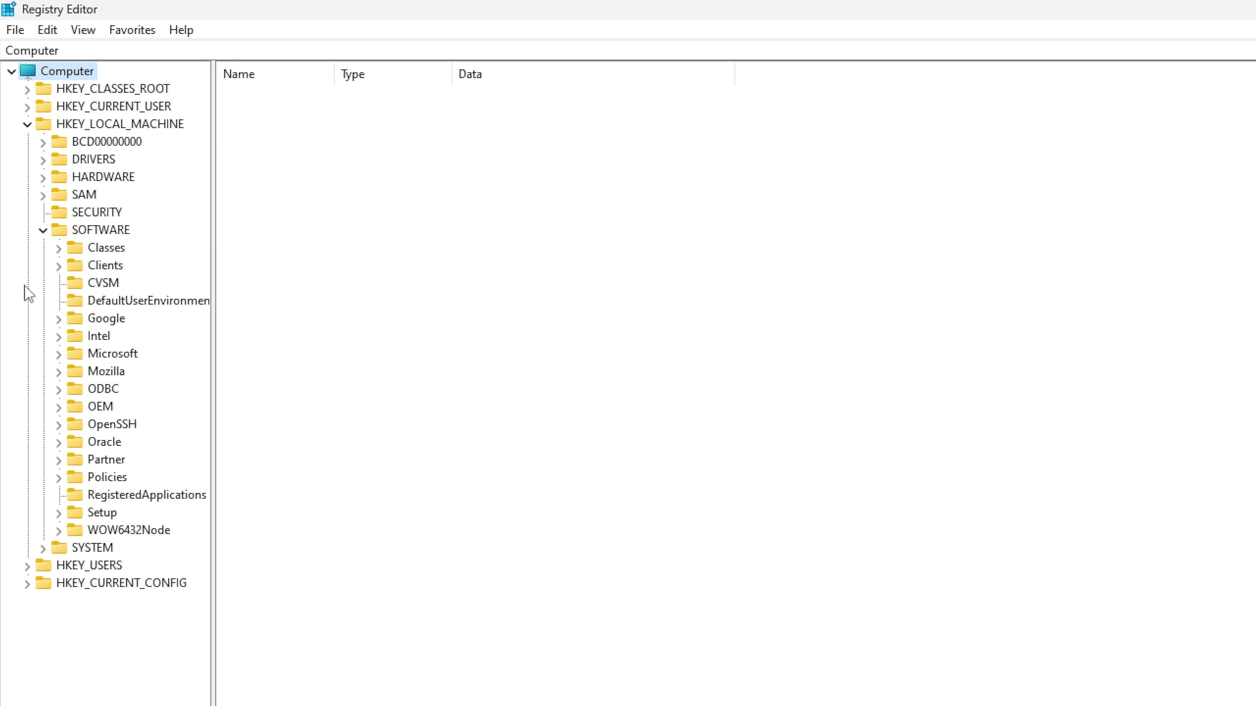
pyautogui.click(58, 354)
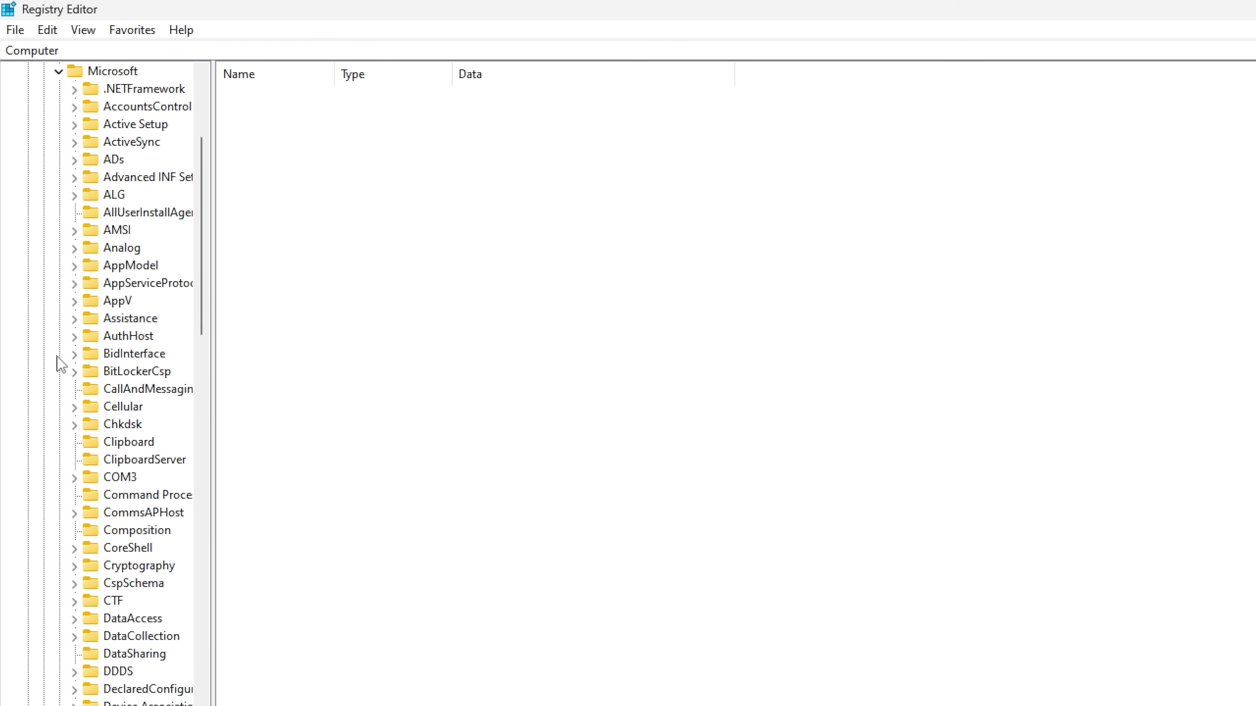
pyautogui.moveTo(202, 163); pyautogui.dragTo(193, 603)
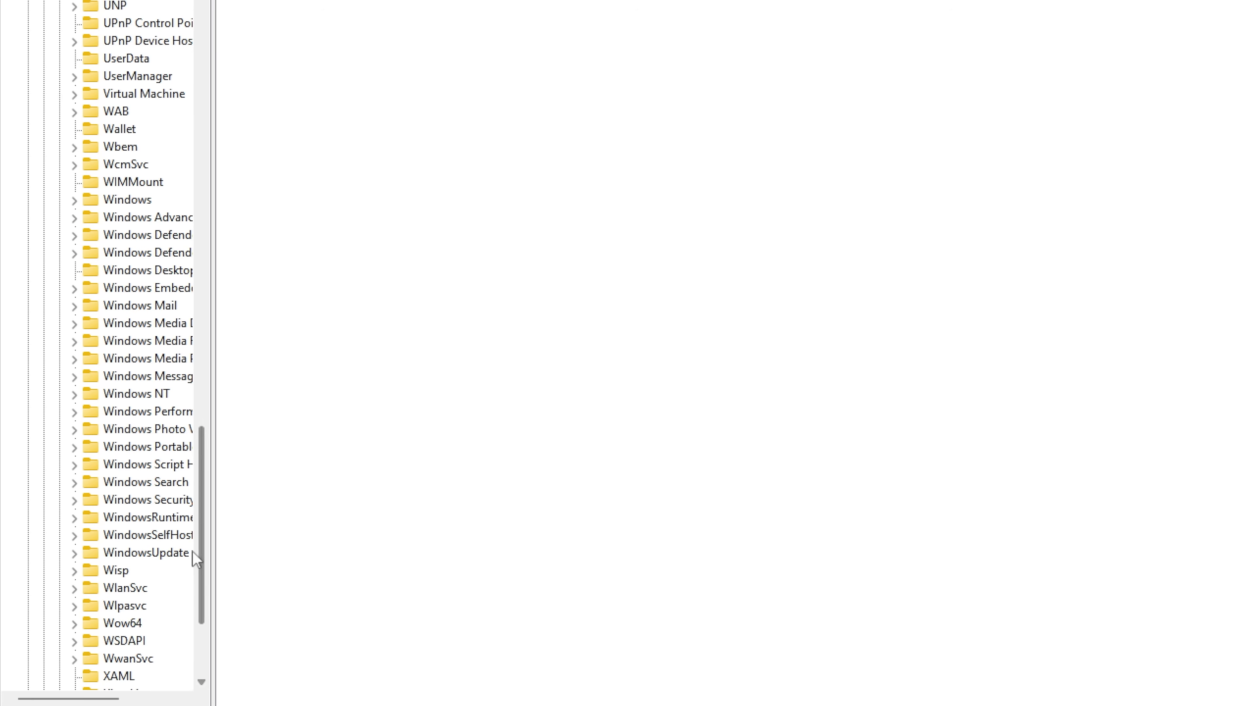
pyautogui.click(74, 394)
pyautogui.click(144, 411)
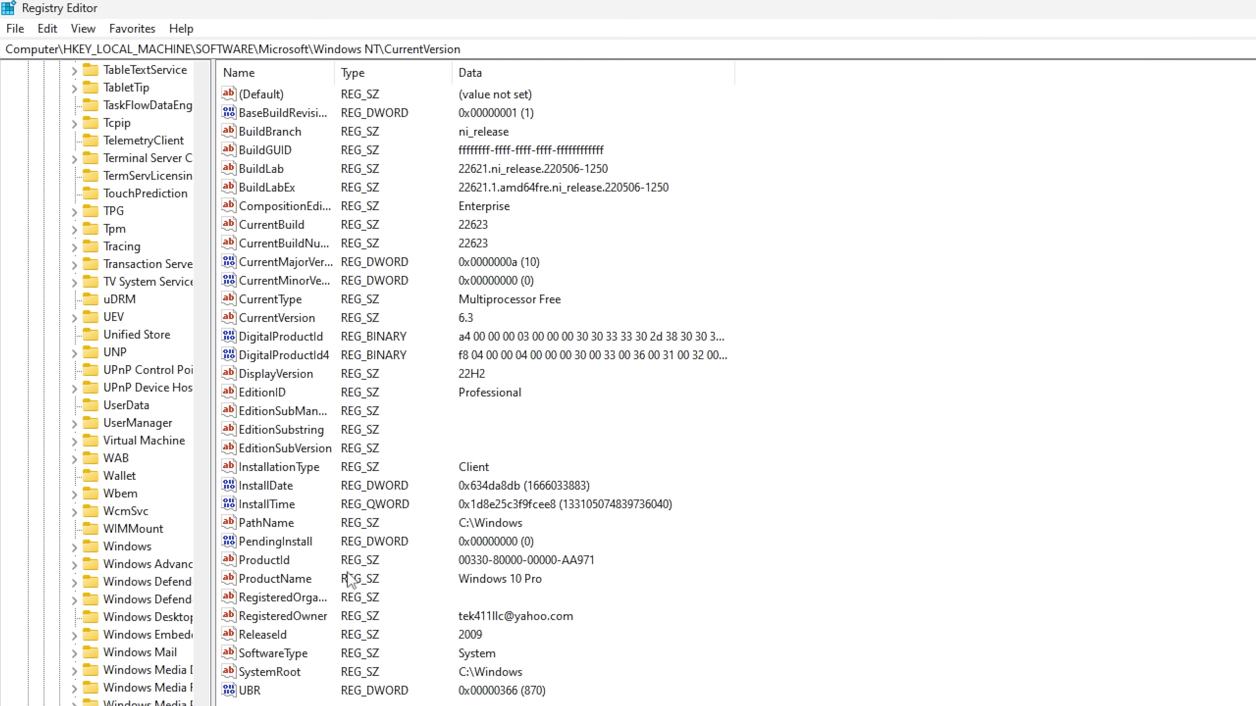
# Change the ProductName value to 'Windows 10 Home'
pyautogui.doubleClick(267, 581)
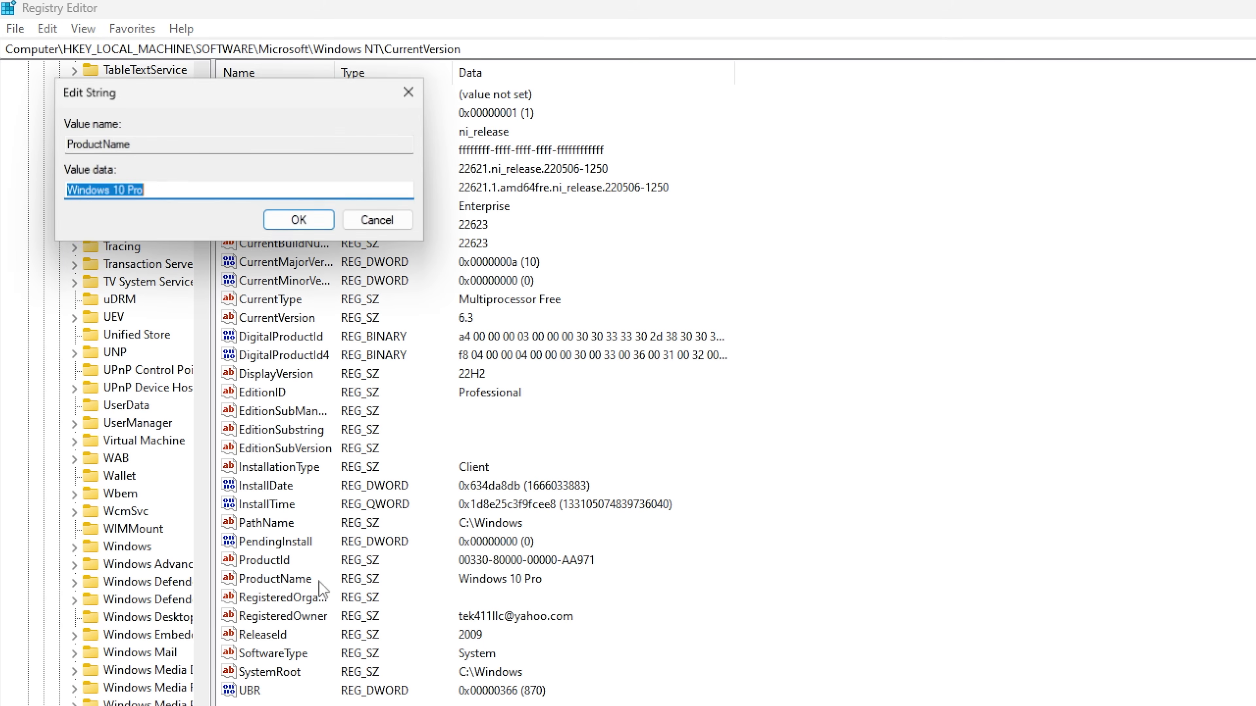
pyautogui.click(169, 195)
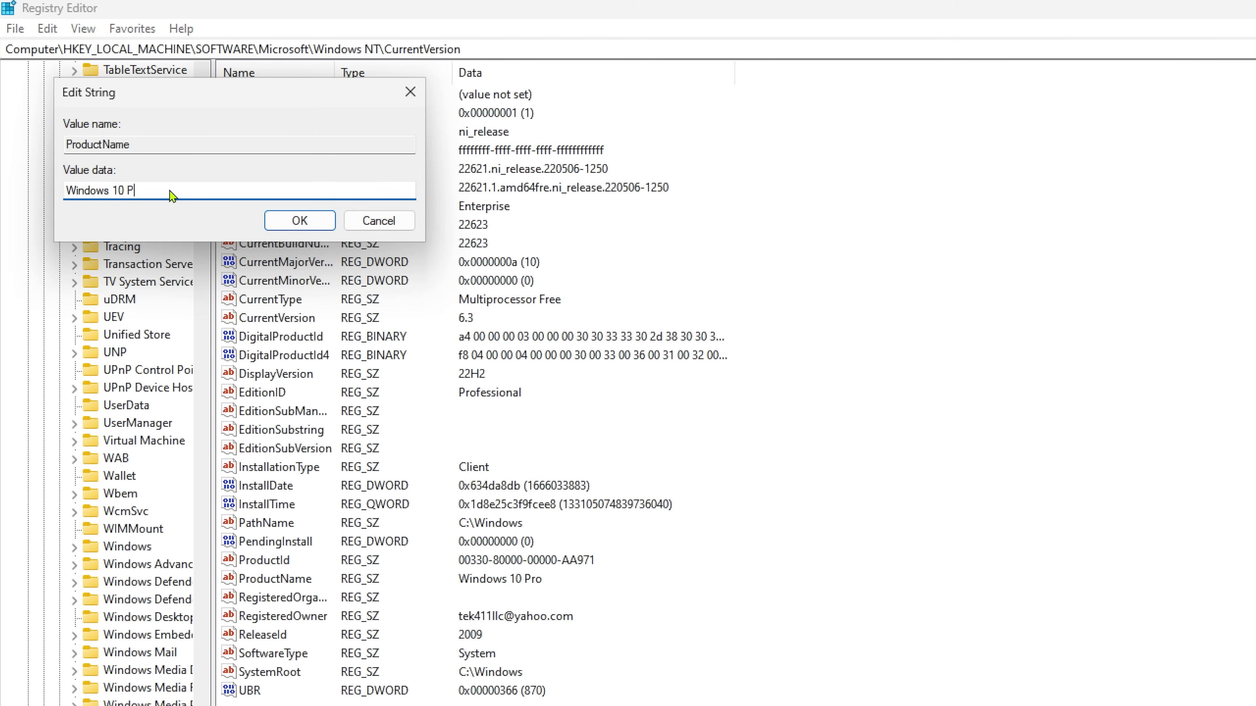
pyautogui.write('Home')
pyautogui.click(299, 220)
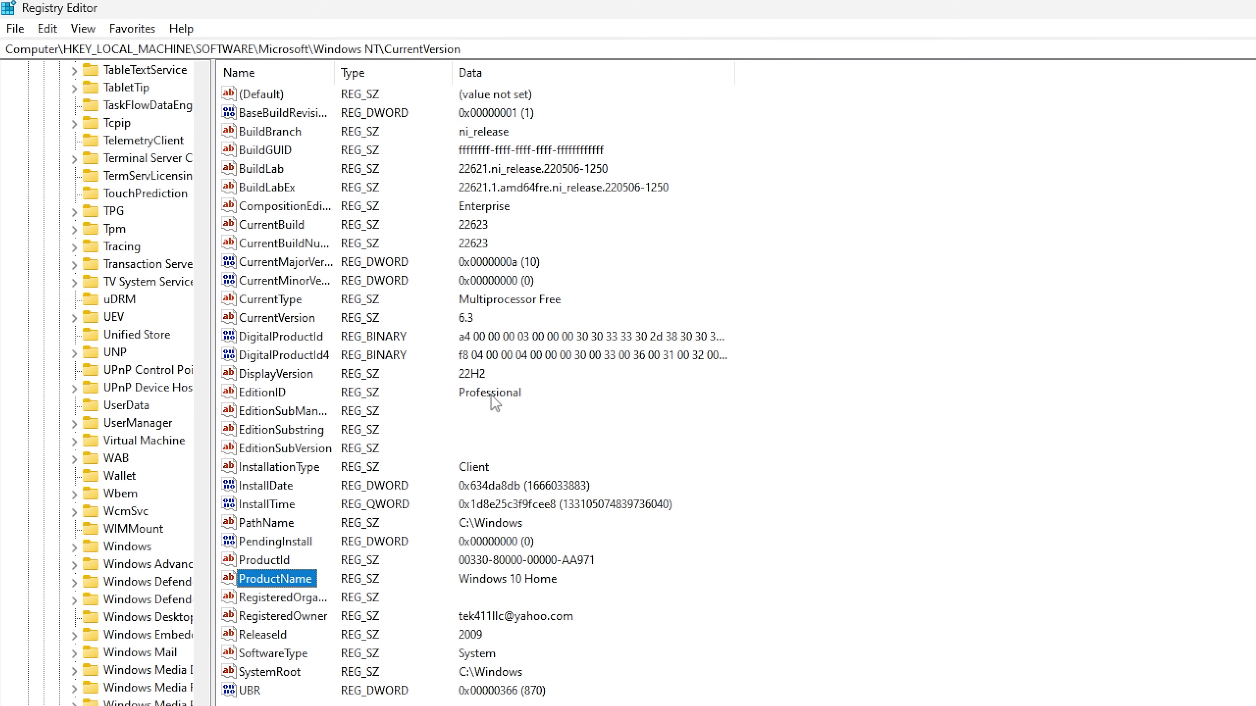
# Change the EditionID value from Professional to Core
pyautogui.doubleClick(271, 396)
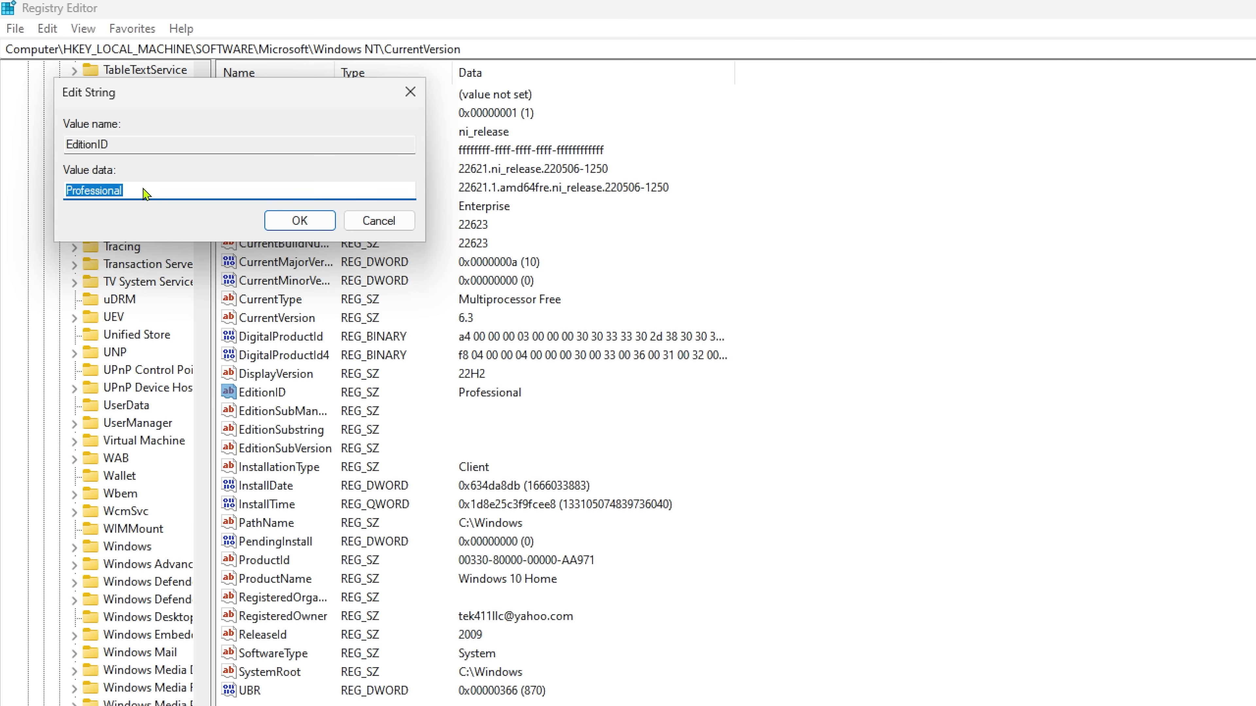
pyautogui.write('Core')
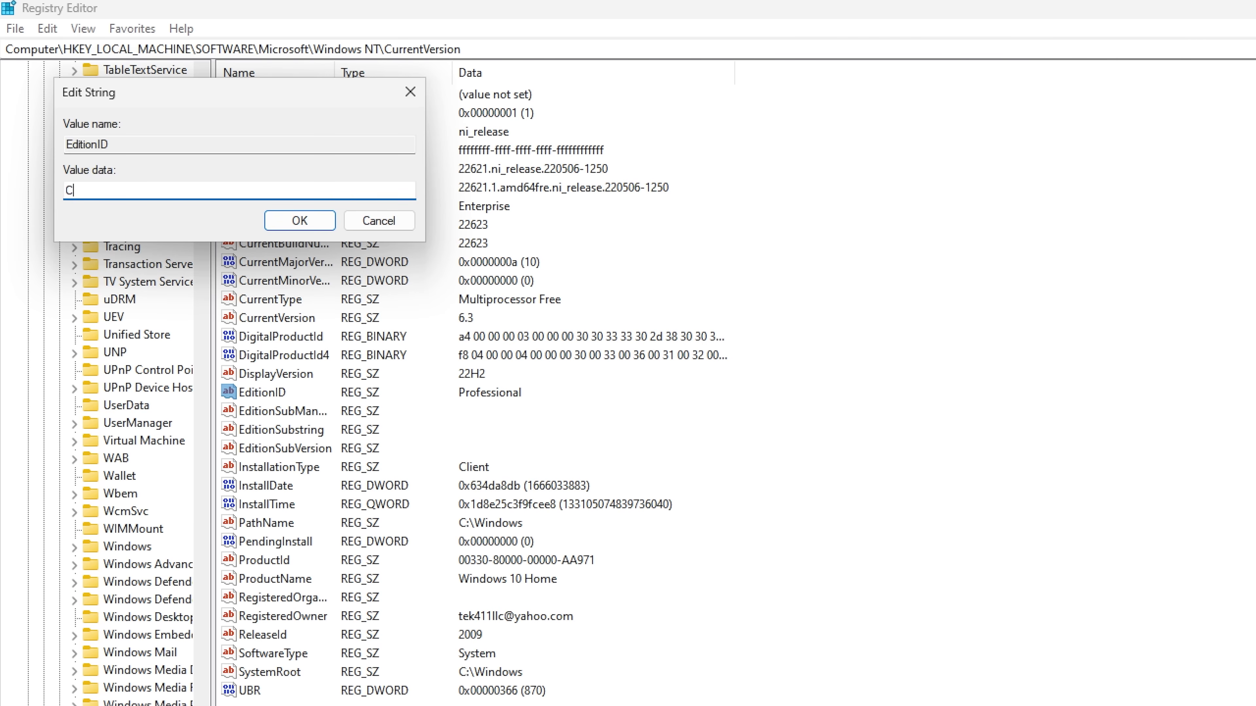
pyautogui.click(311, 222)
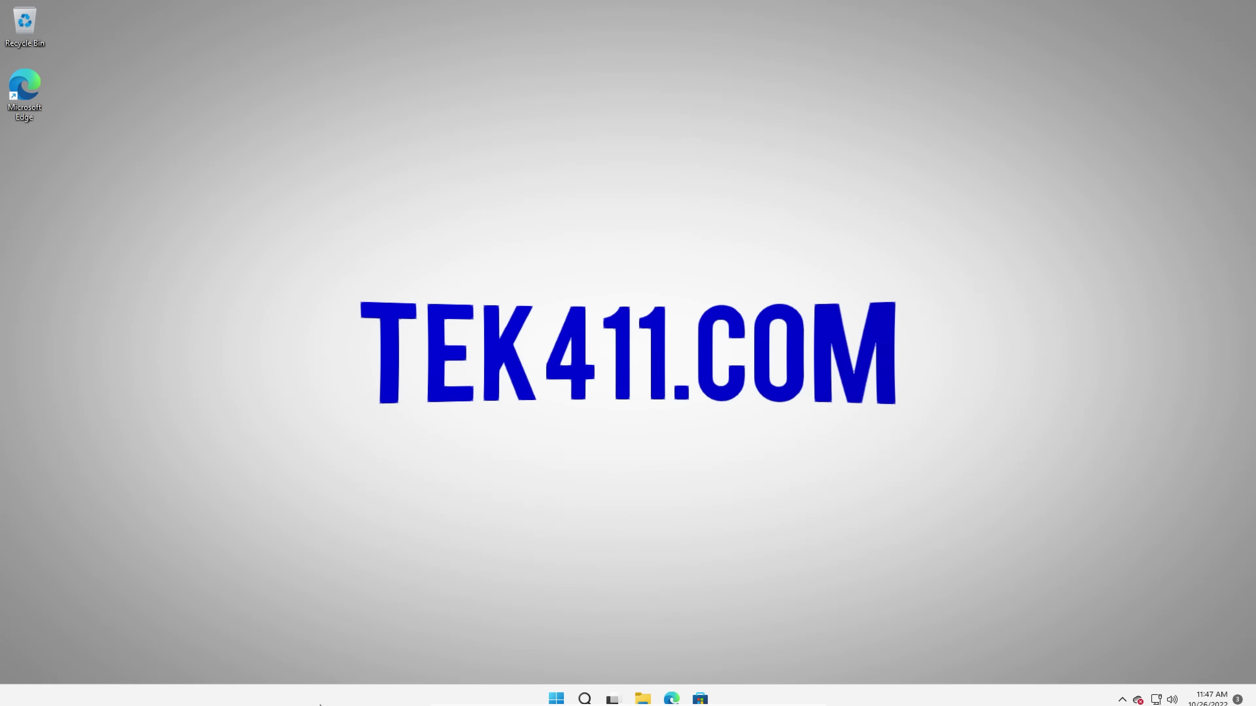
# Open File Explorer and show the contents of DVD Drive (E:)
pyautogui.click(642, 691)
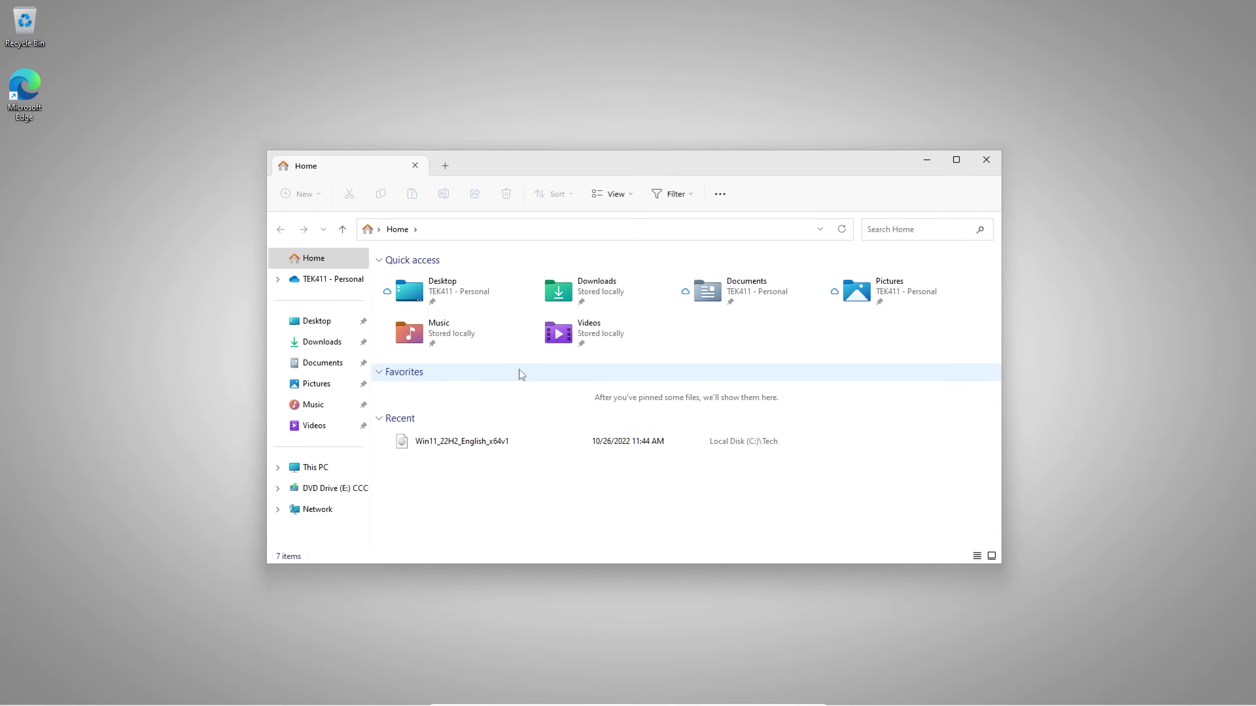
pyautogui.click(330, 488)
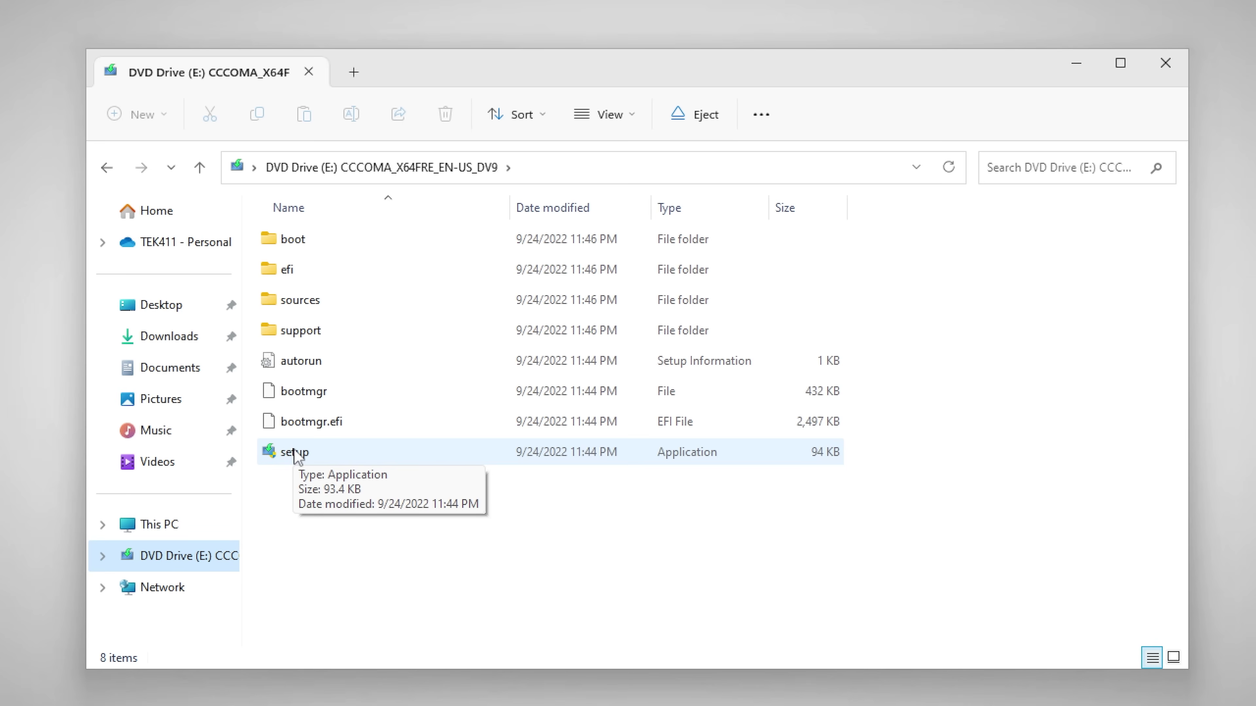
# Run setup as admin, choose 'Not right now' for updates, and decline sharing installation data
pyautogui.doubleClick(294, 453)
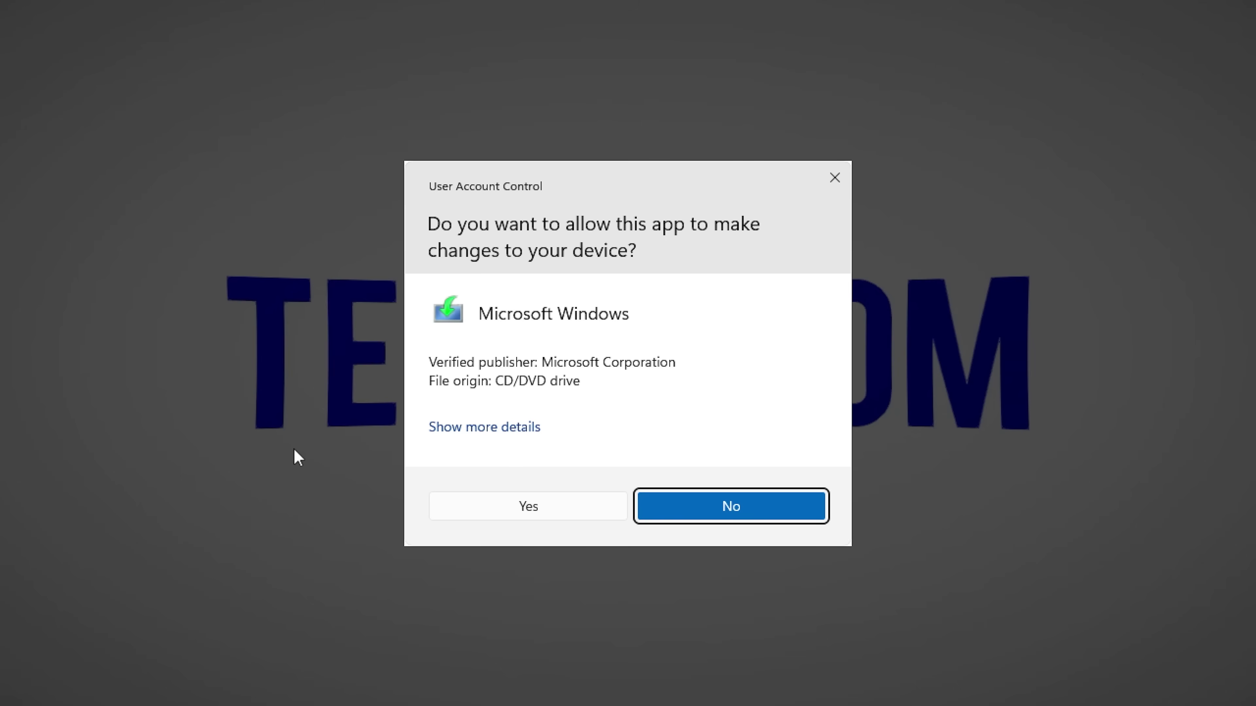
pyautogui.click(519, 511)
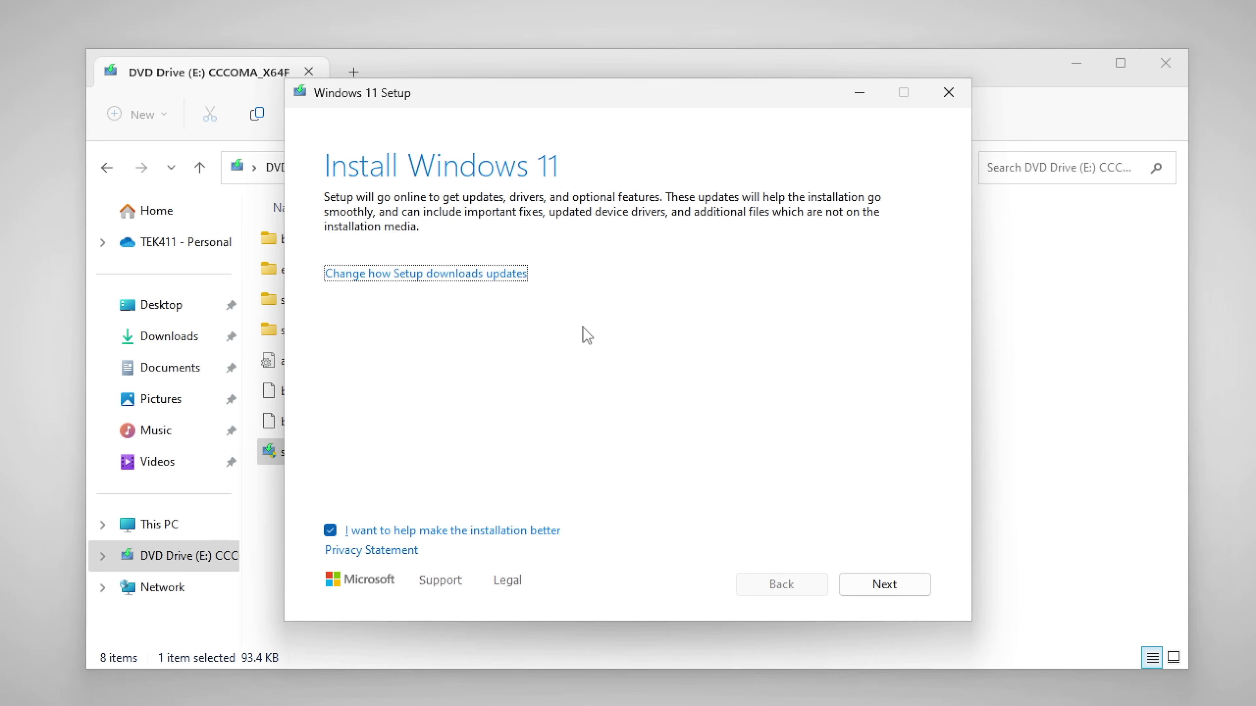
pyautogui.click(437, 275)
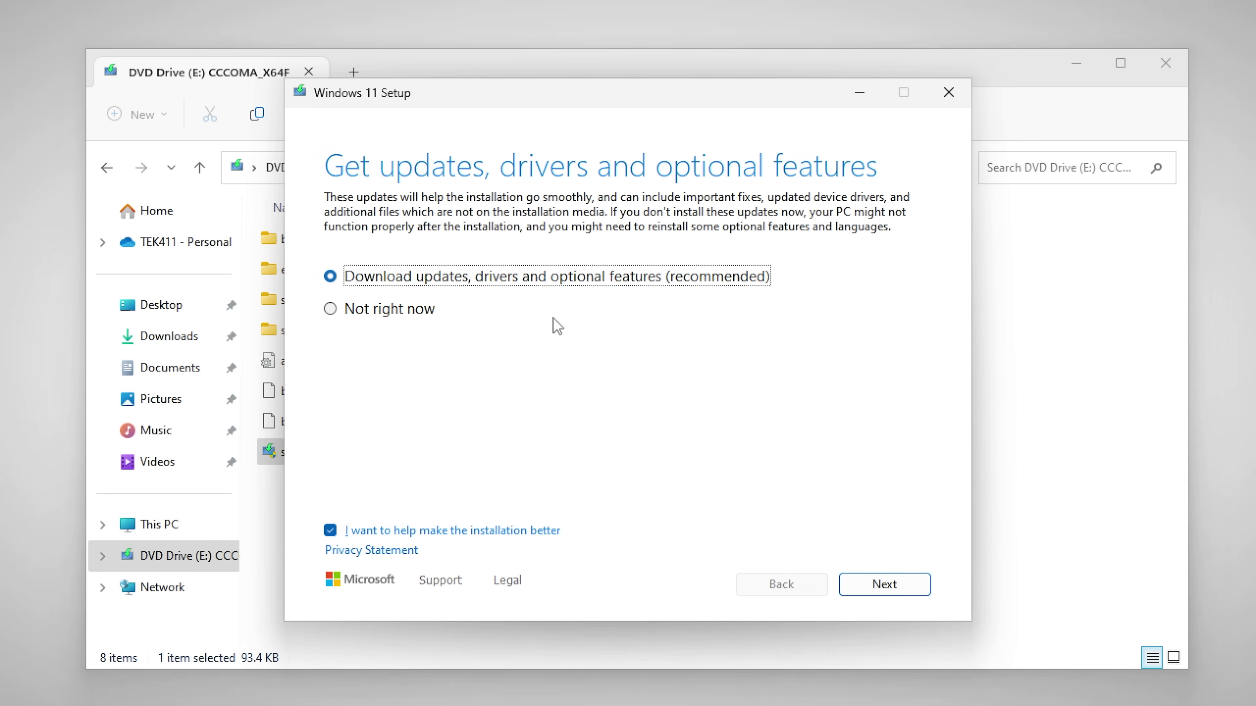
pyautogui.click(386, 311)
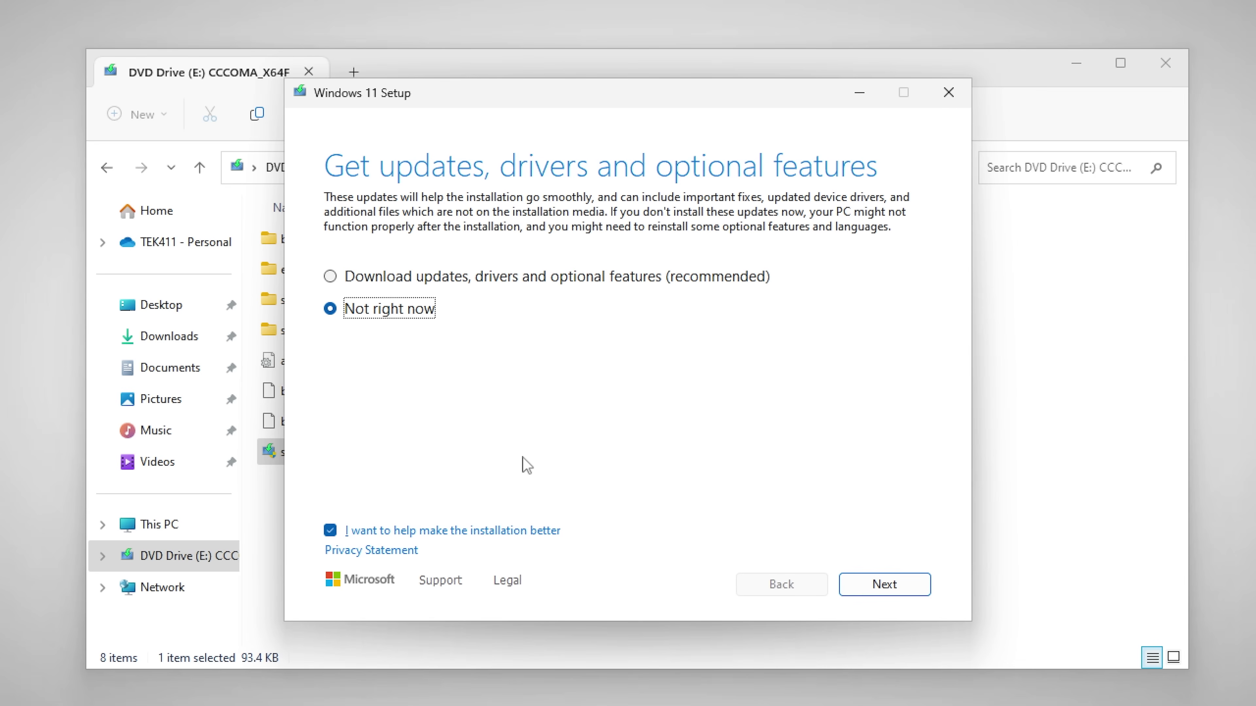
pyautogui.click(331, 533)
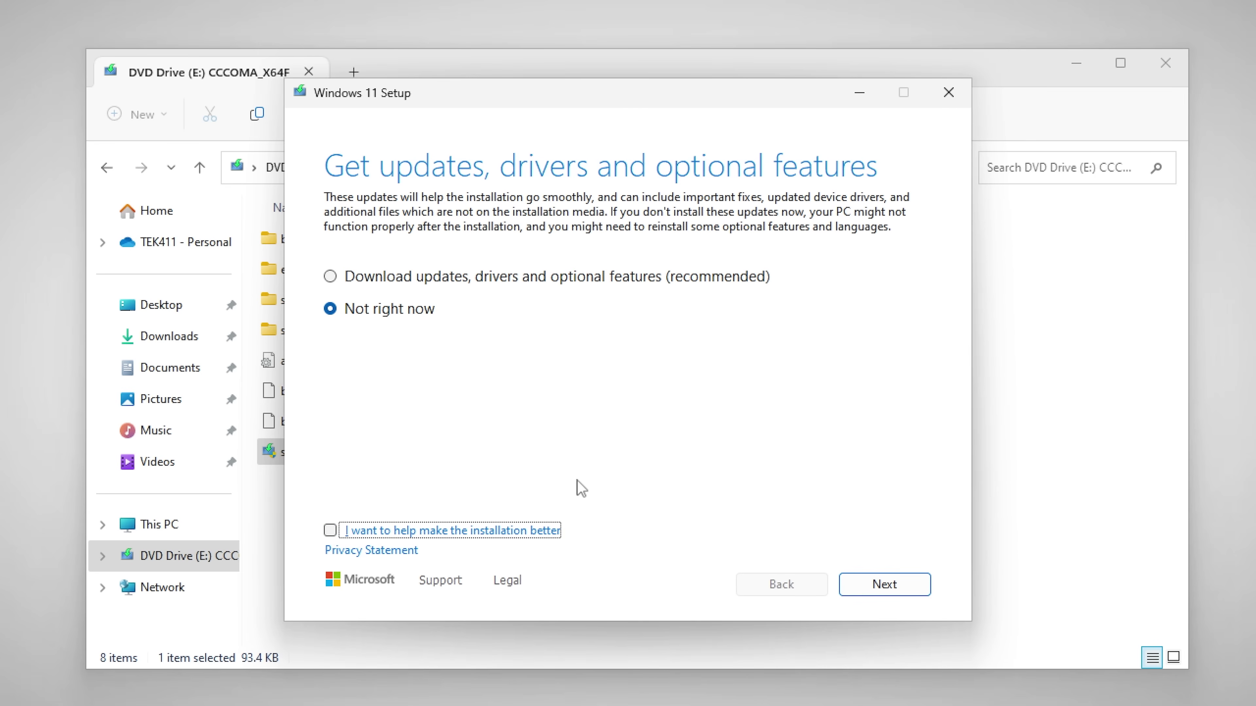
pyautogui.click(888, 589)
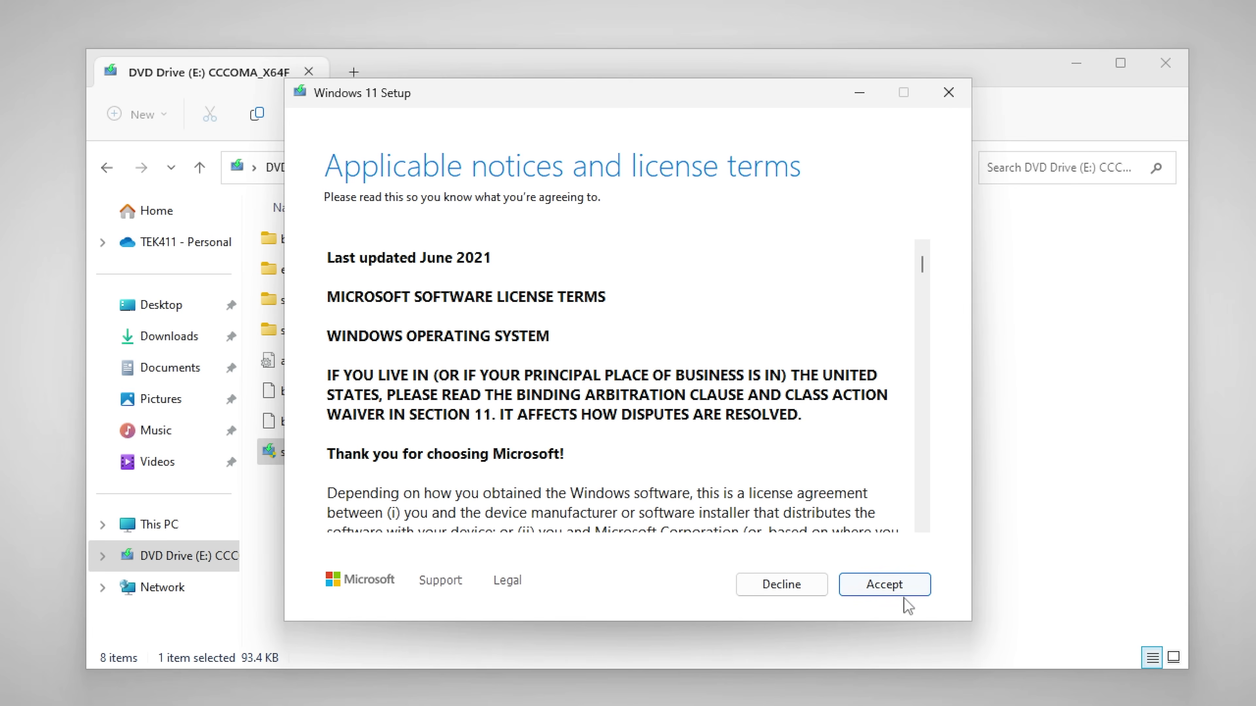
# Accept the Windows 11 license terms and begin the Home edition install, keeping personal files and apps
pyautogui.click(890, 589)
pyautogui.click(886, 588)
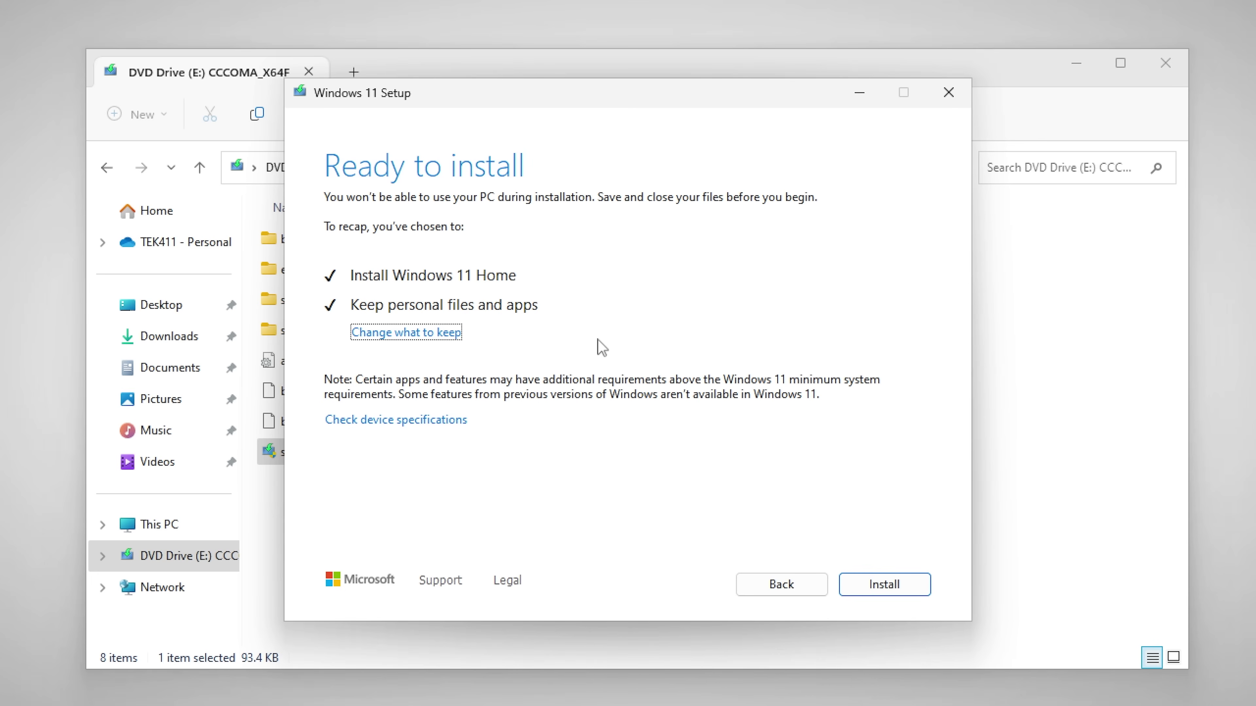
pyautogui.click(883, 587)
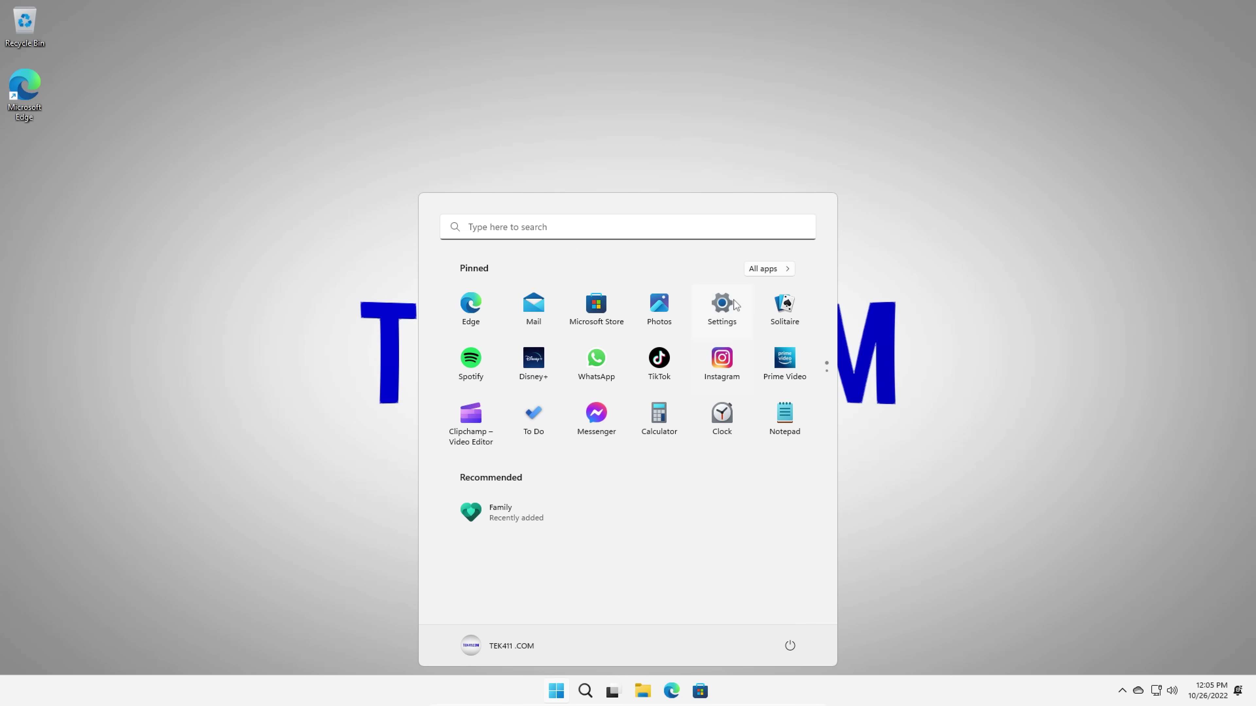
# Show System > About in Settings, confirming edition Windows 11 Home, version 22H2, build 22621.525
pyautogui.click(724, 311)
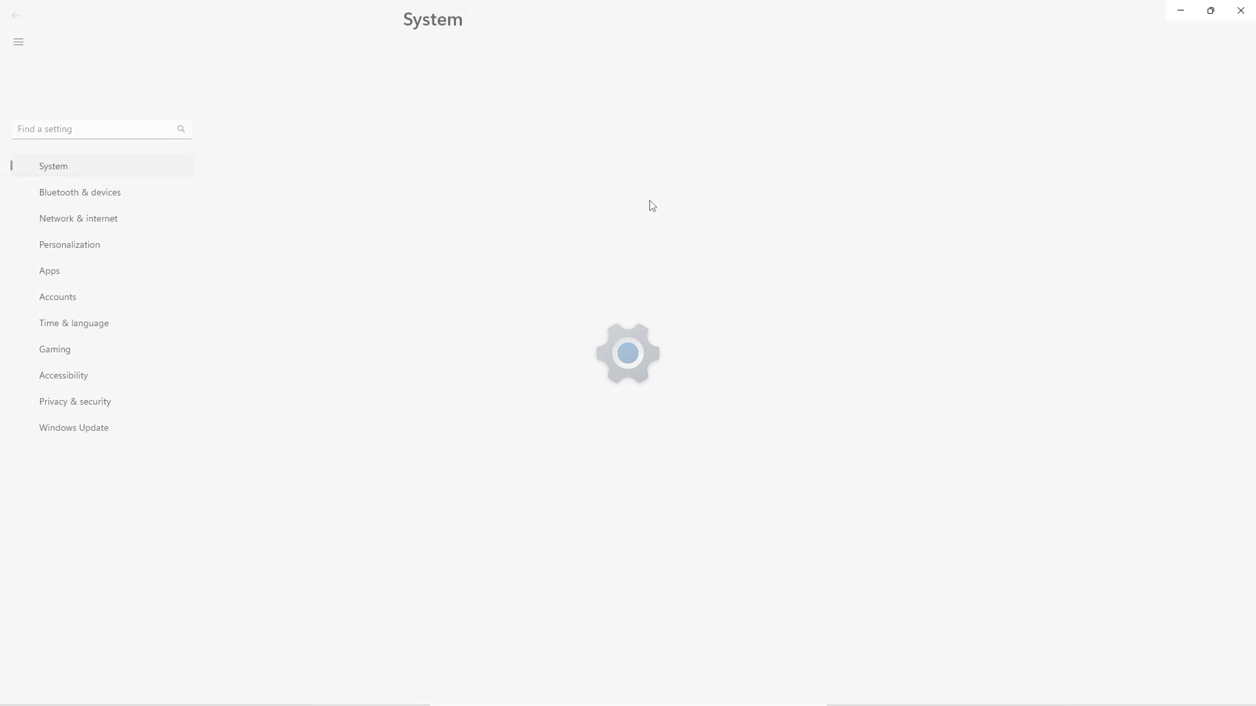
pyautogui.scroll(-5, 580, 604)
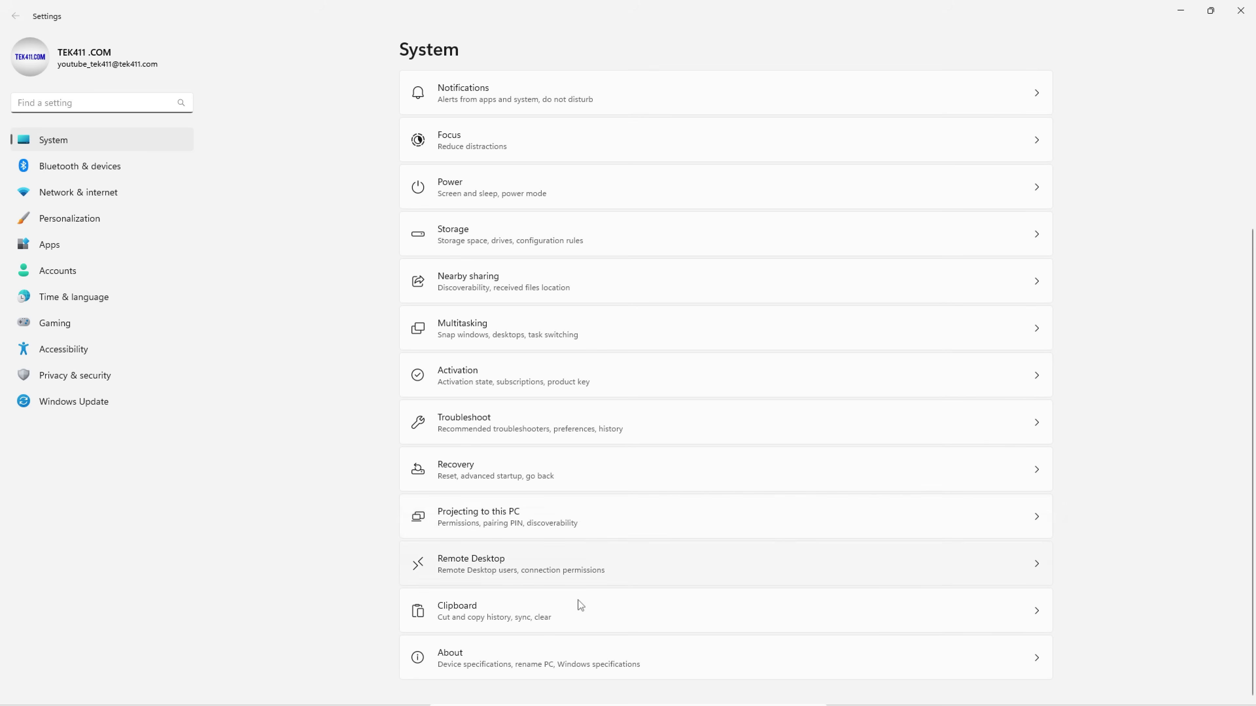
pyautogui.click(512, 668)
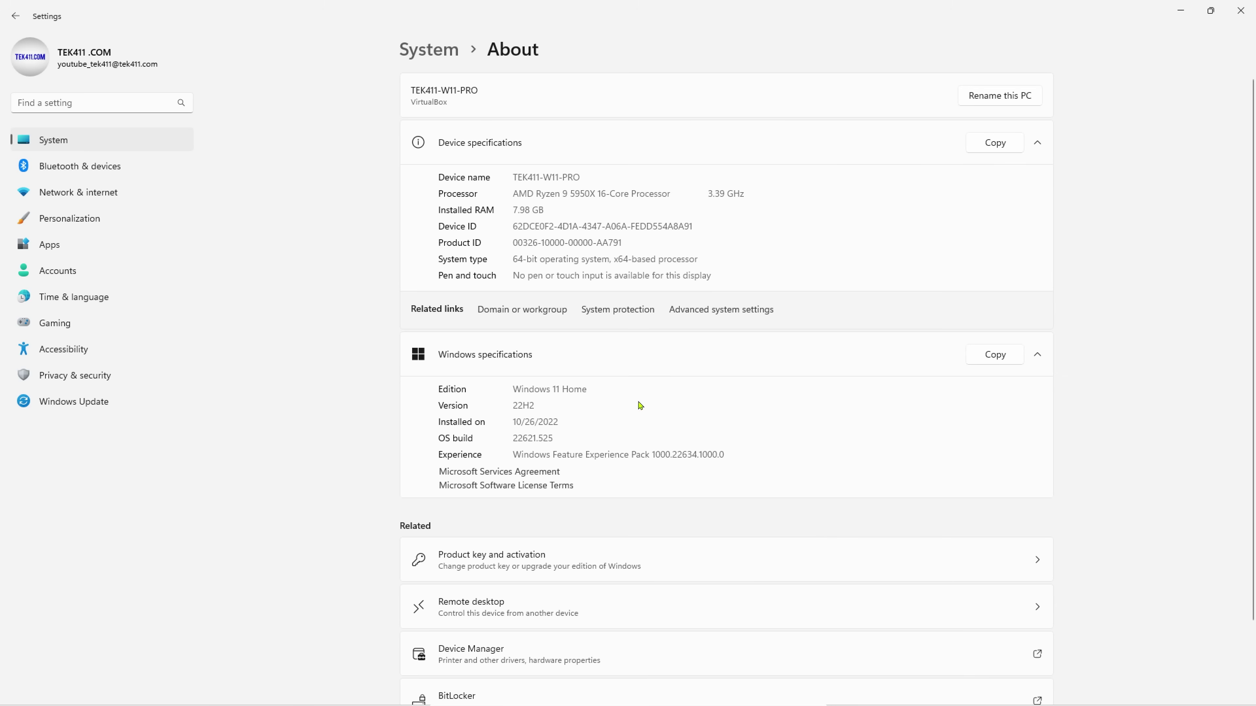